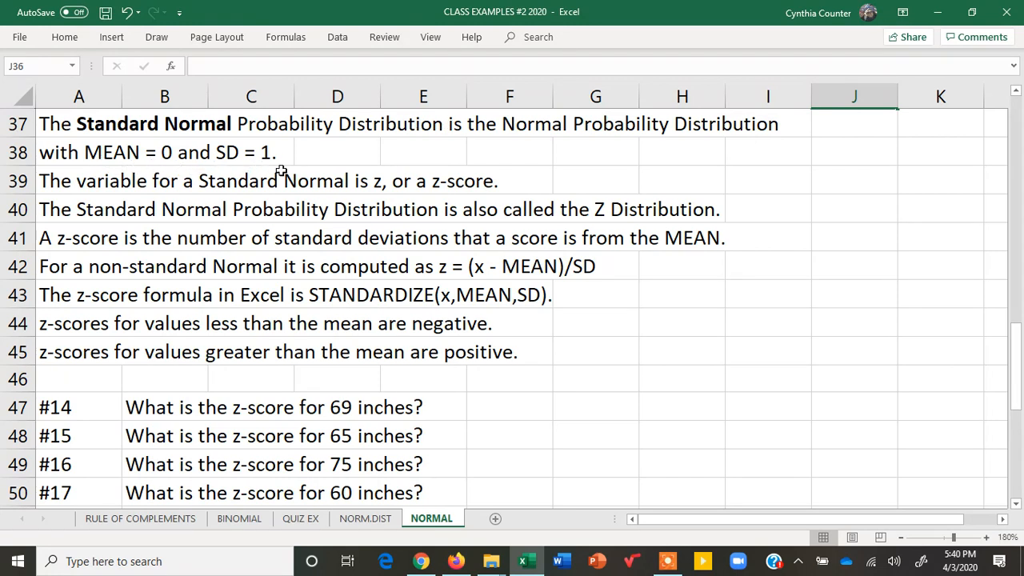
- Examine the bell curve on the NORM.DIST sheet alongside the standard normal notes on the NORMAL sheet
left_click(364, 520)
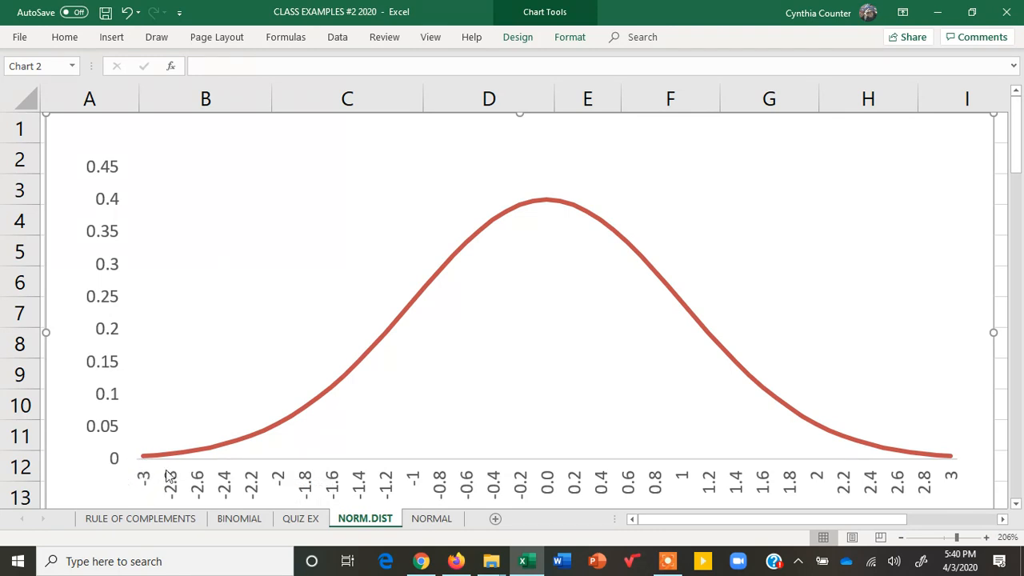
left_click(429, 520)
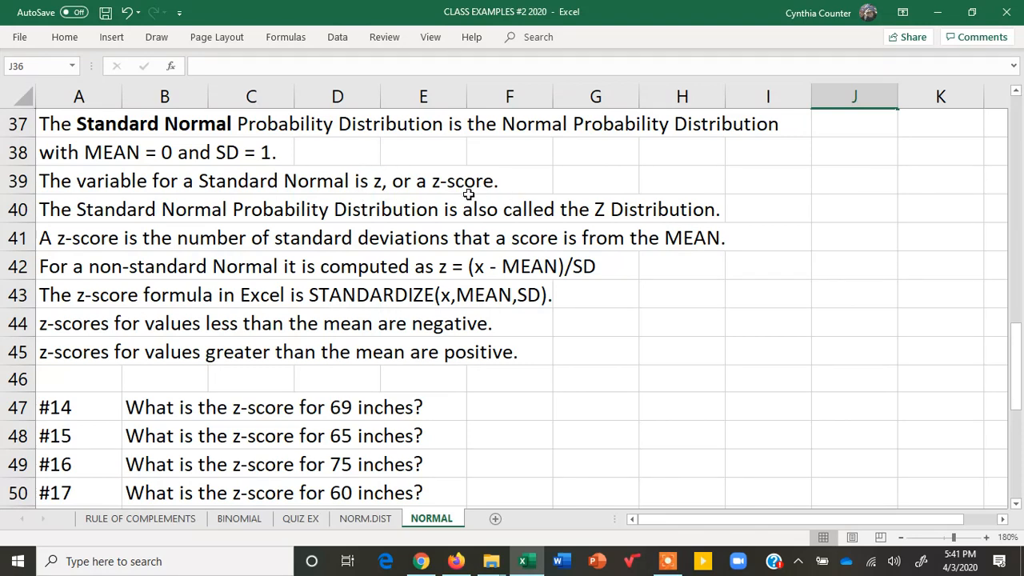
left_click(377, 520)
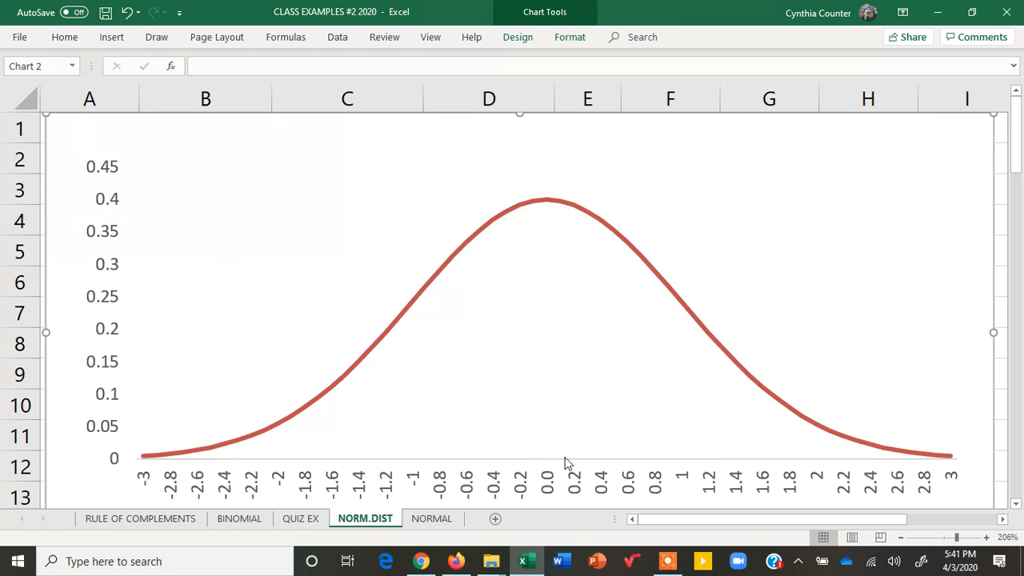
left_click(420, 517)
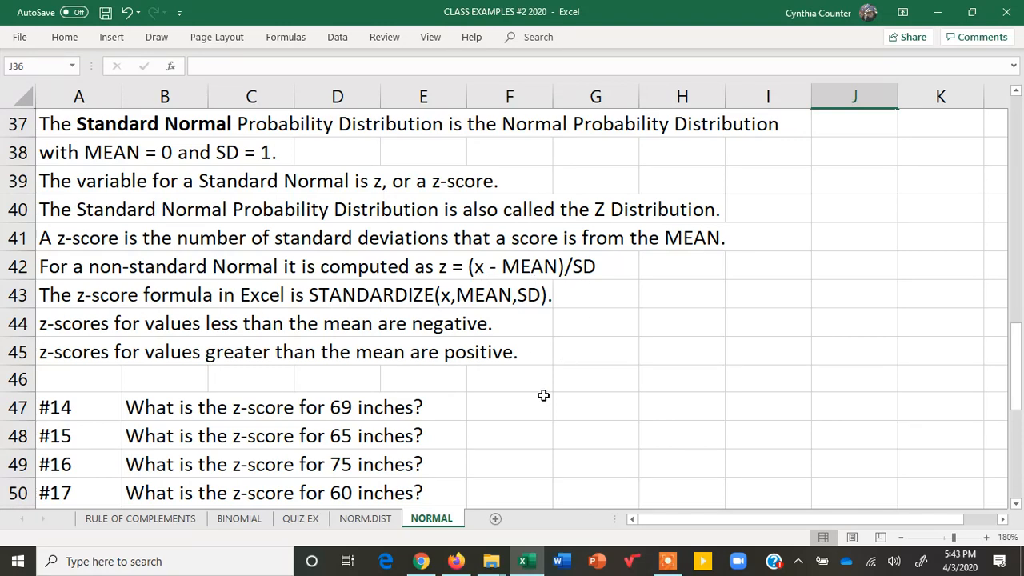
- Calculate the z-score for 69 inches in F47 with STANDARDIZE, using the given mean of 69 and standard deviation of 2.8
left_click_drag(1017, 362, 1017, 369)
left_click(510, 295)
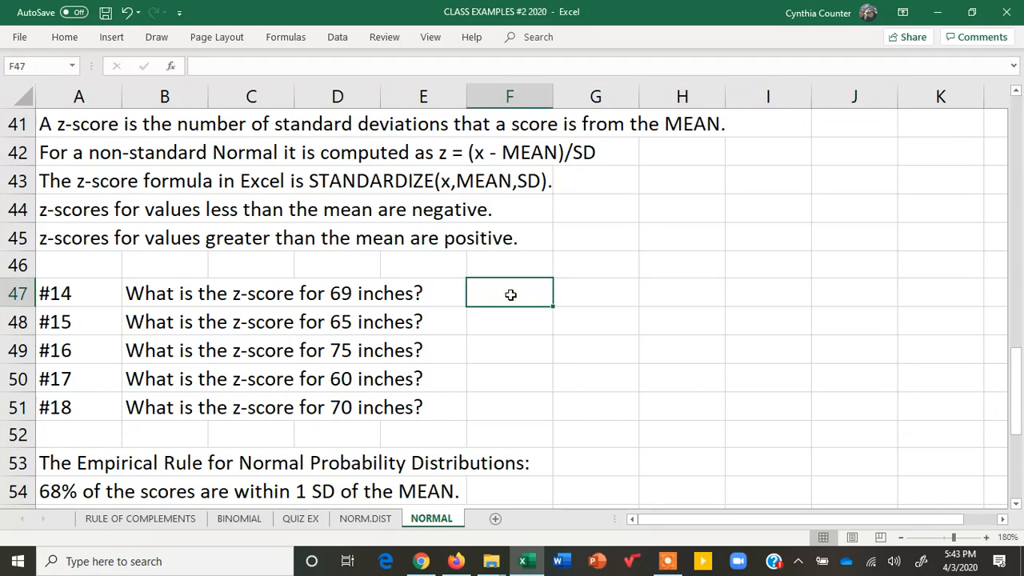
left_click_drag(1016, 365, 1016, 116)
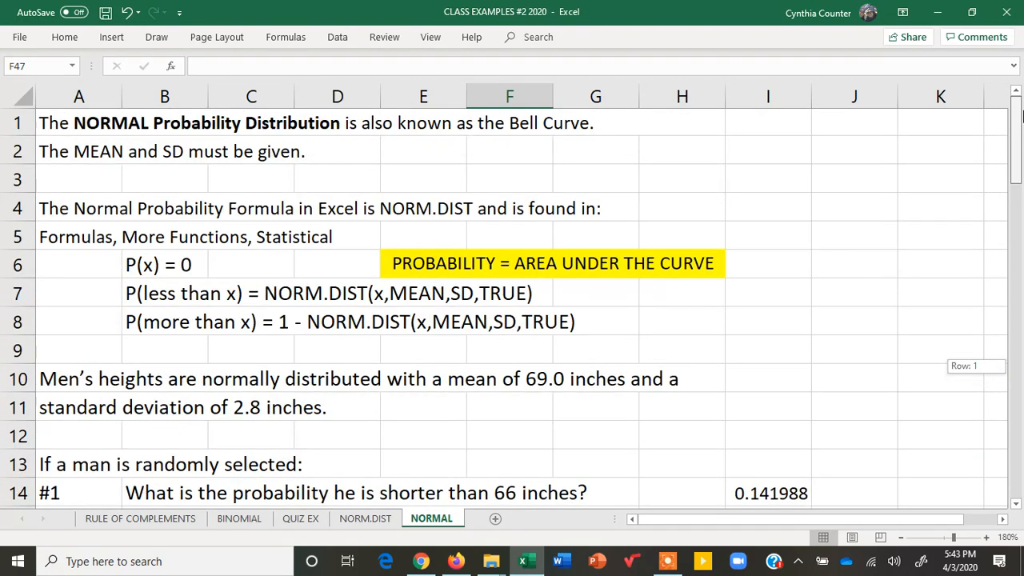
scroll(1016, 116, "down", 2)
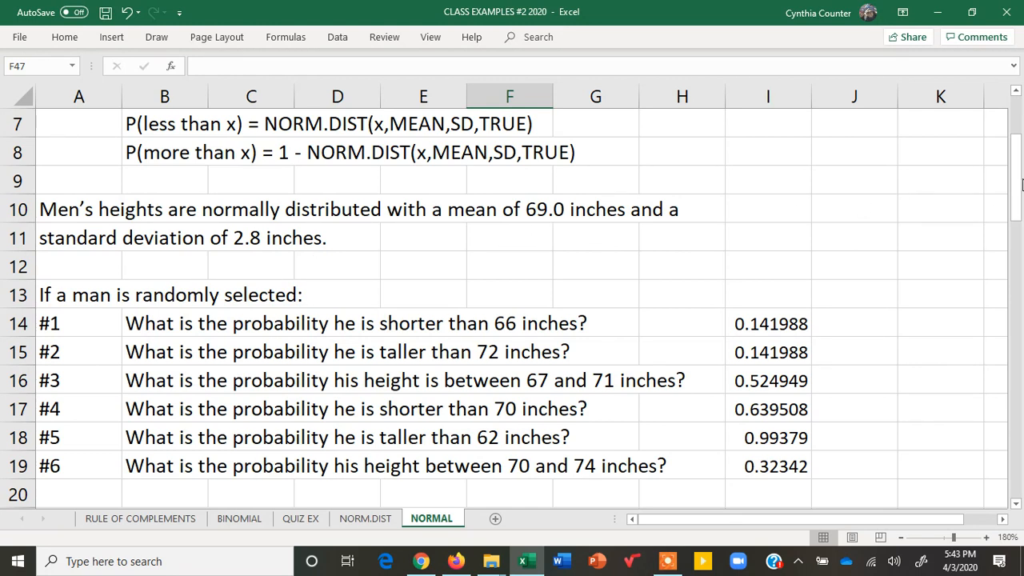
left_click_drag(1016, 168, 1021, 360)
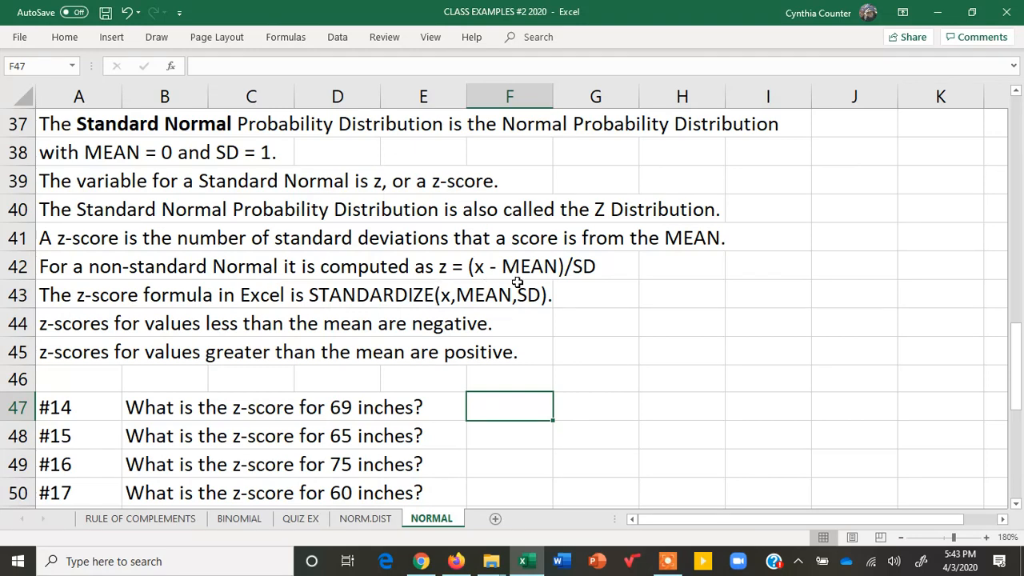
type("=sta")
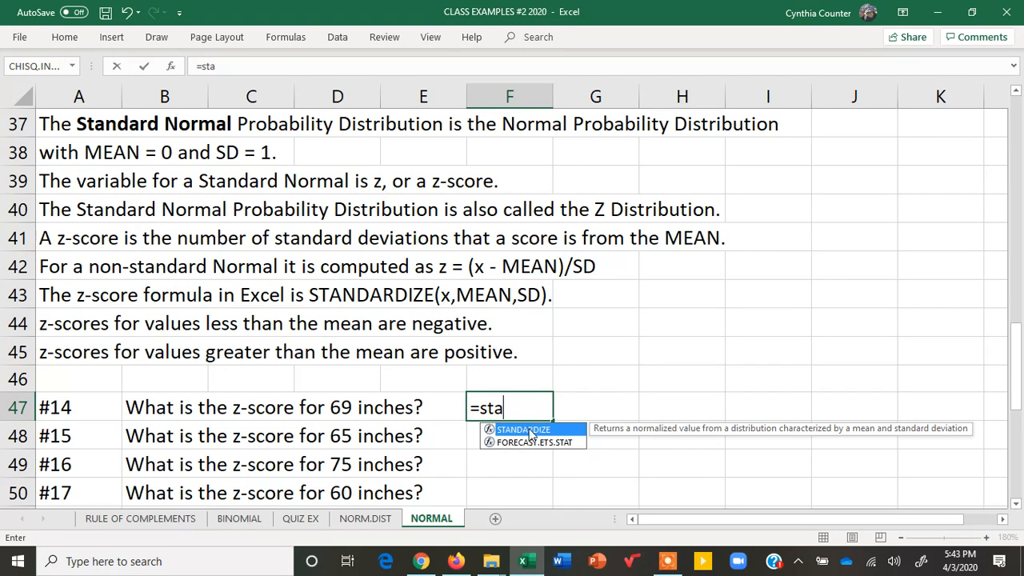
double_click(528, 431)
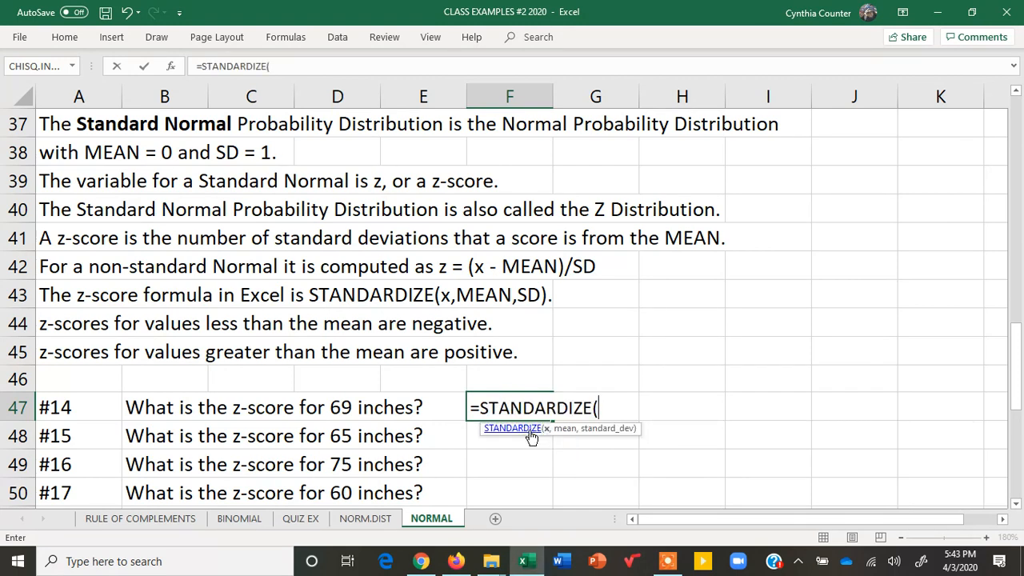
type("69,69")
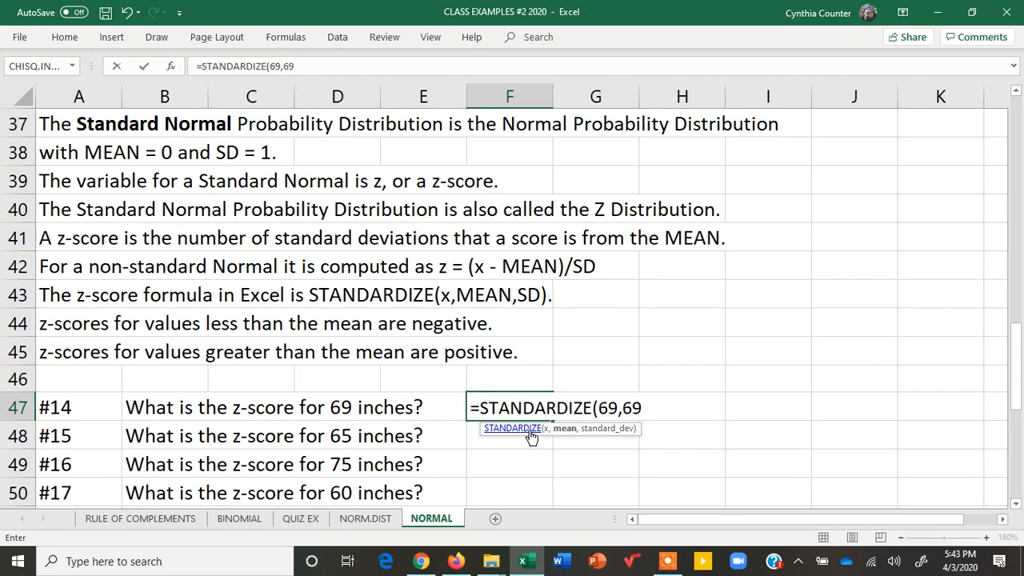
type(",2.8")
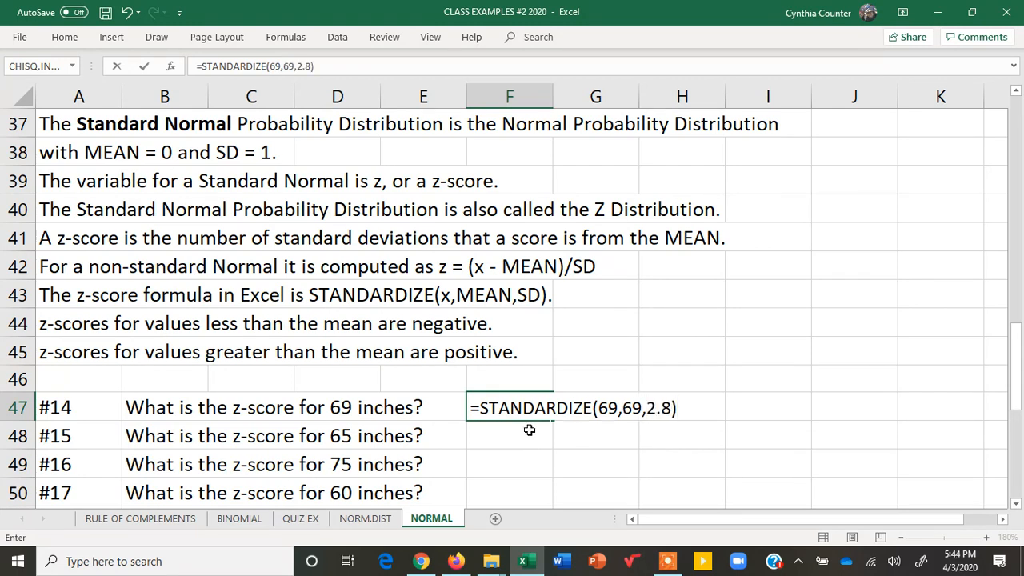
key("Return")
left_click(520, 406)
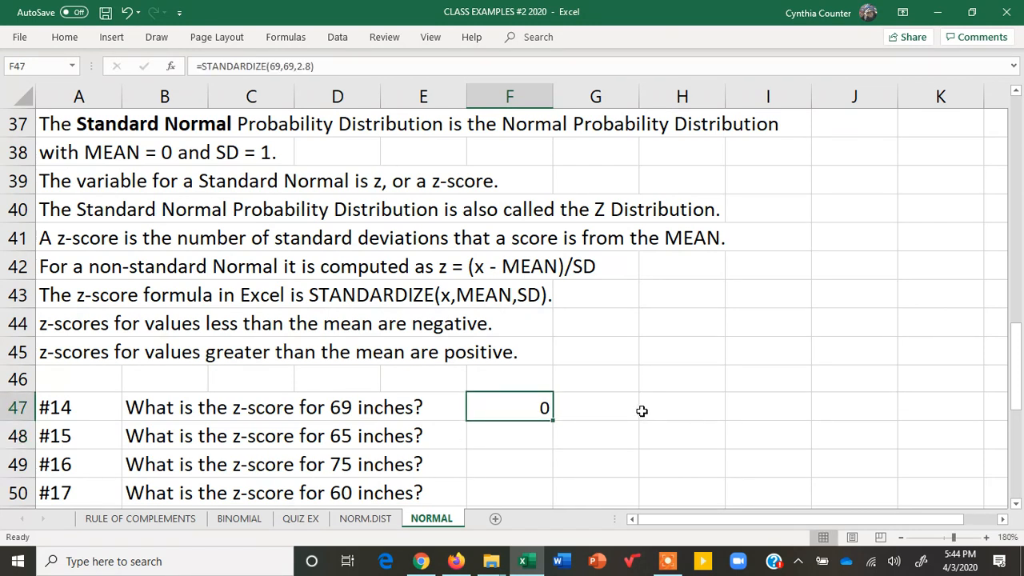
- Calculate the z-score for 65 inches in F48 with =STANDARDIZE(65,69,2.8)
left_click(542, 434)
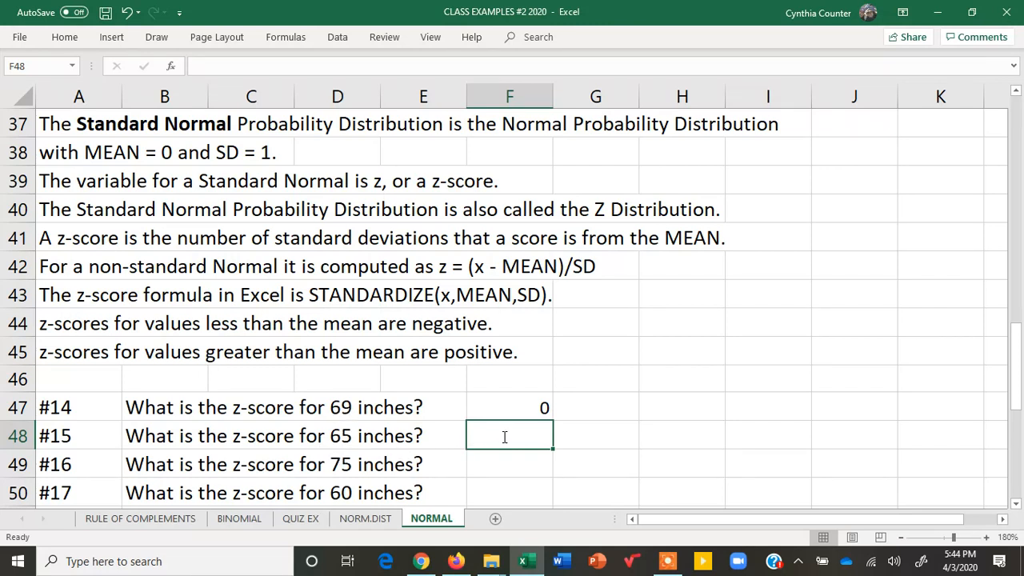
type("=sq")
key("BackSpace")
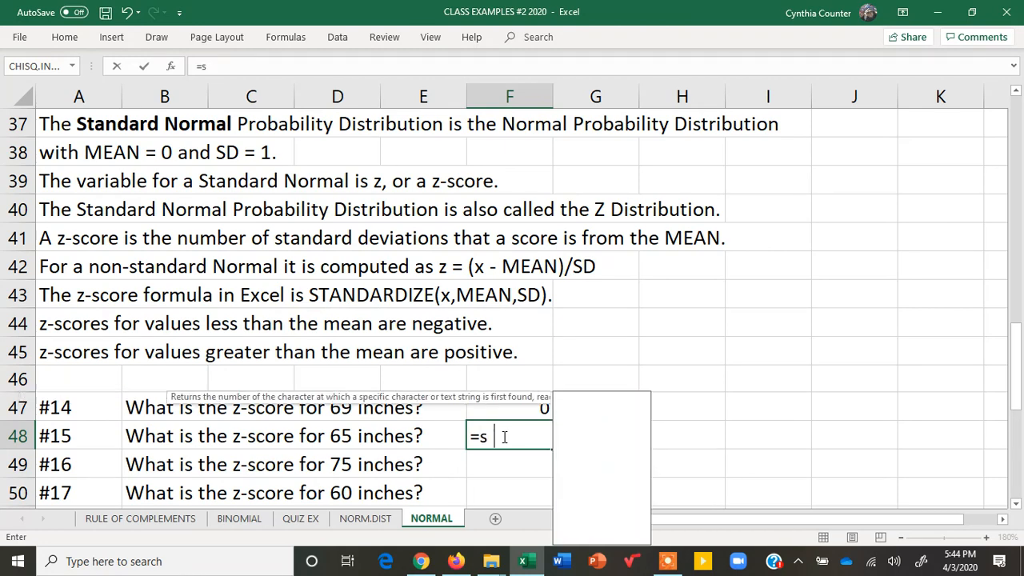
type("ta")
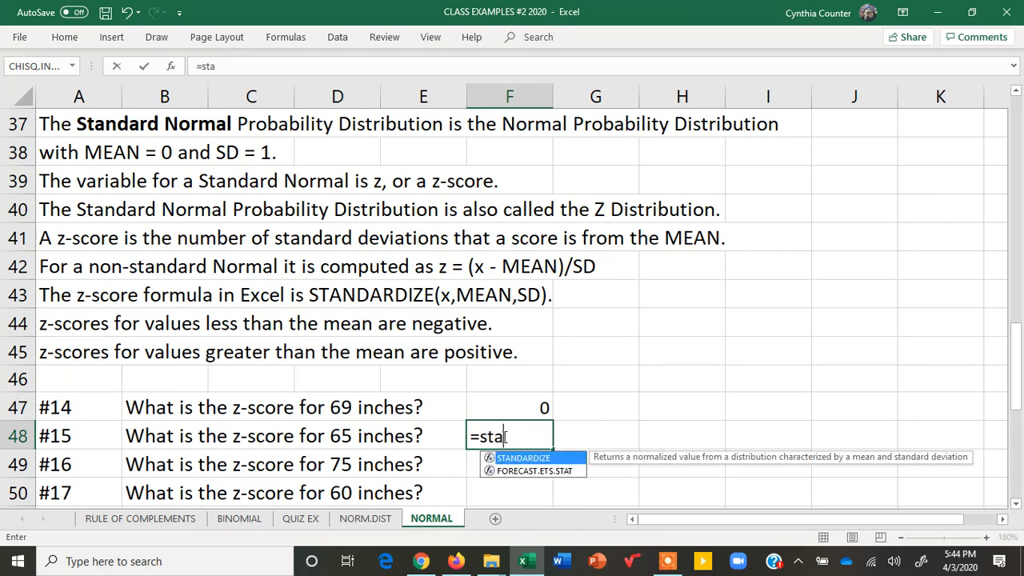
double_click(528, 458)
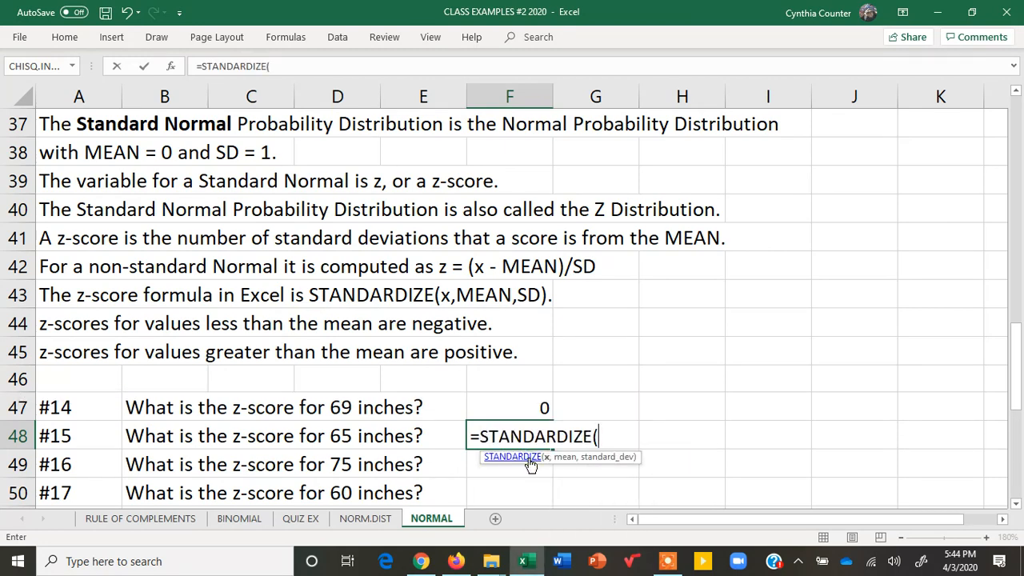
type("65,69,")
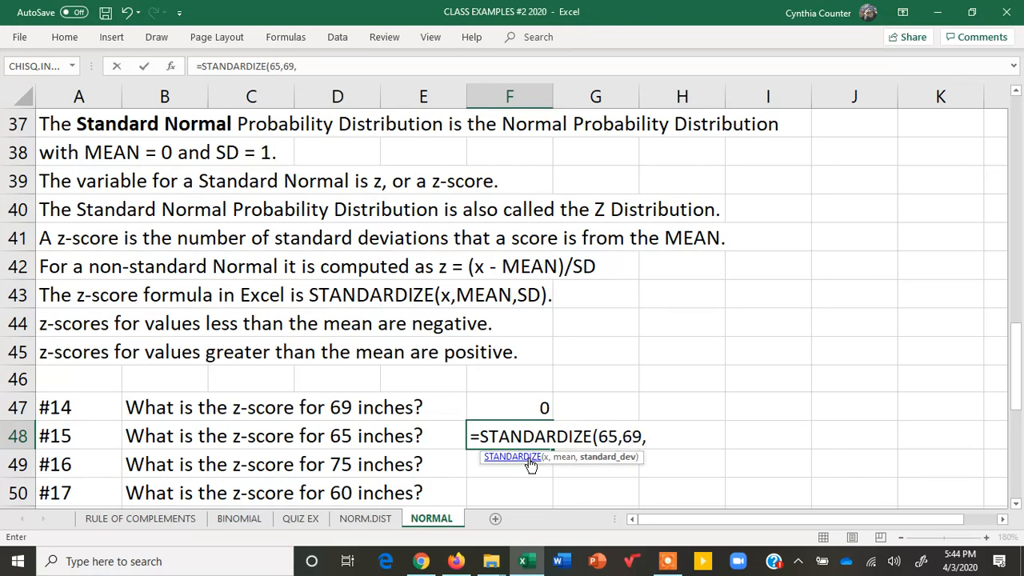
type("2.8)")
key("Return")
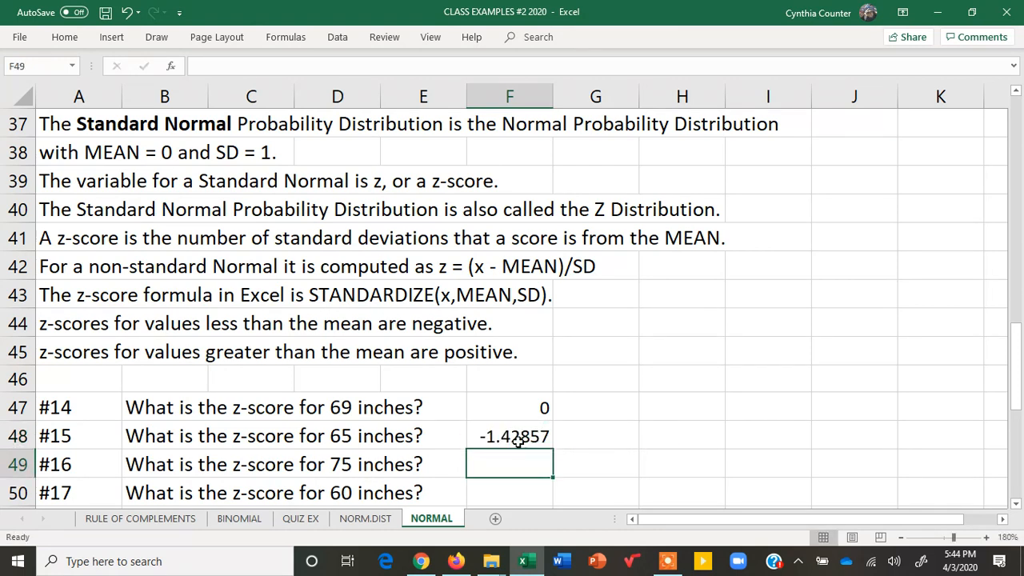
left_click(520, 436)
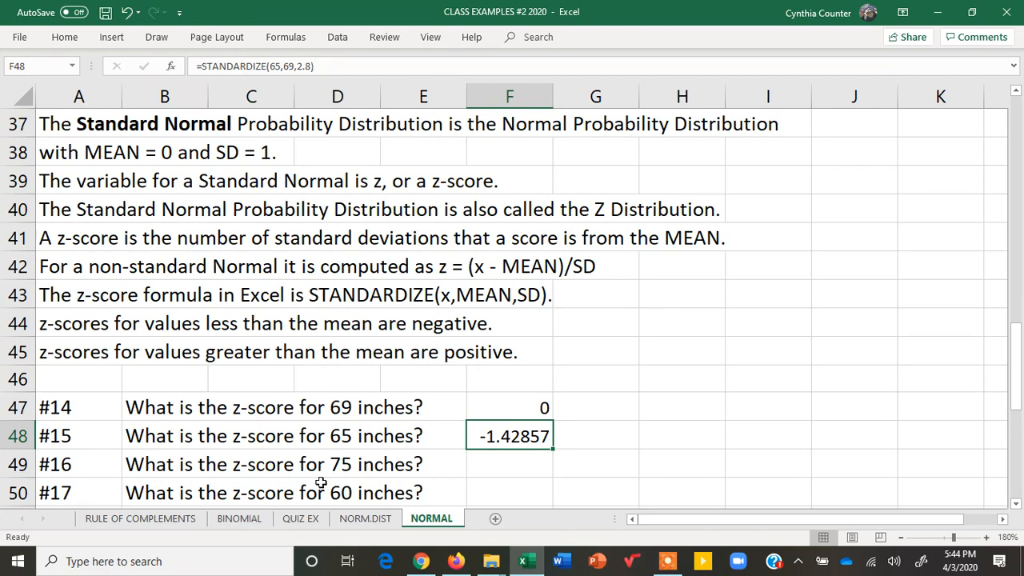
- Enter =STANDARDIZE(75,69,2.8) in F49 to answer question #16
left_click(496, 463)
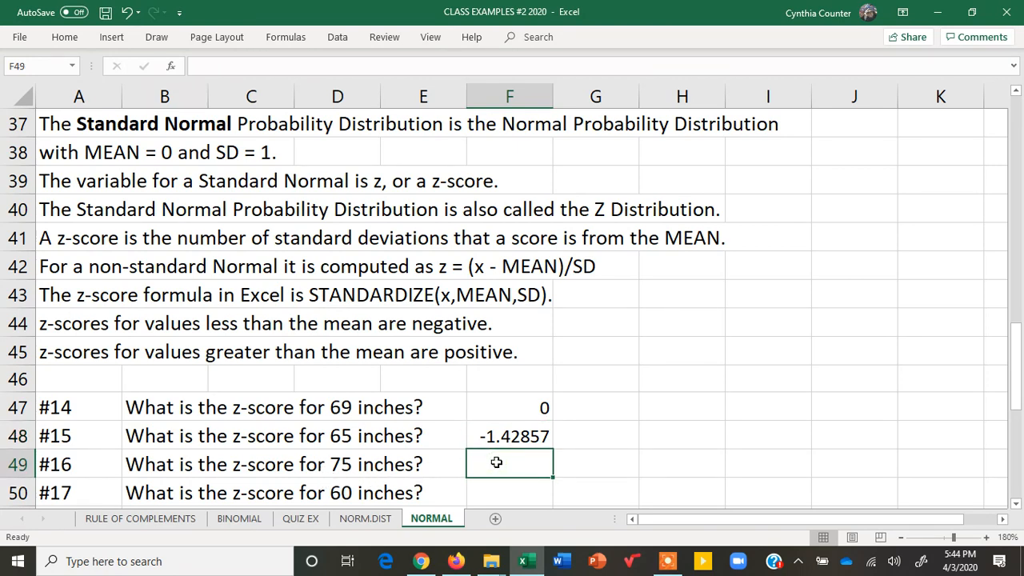
type("=s")
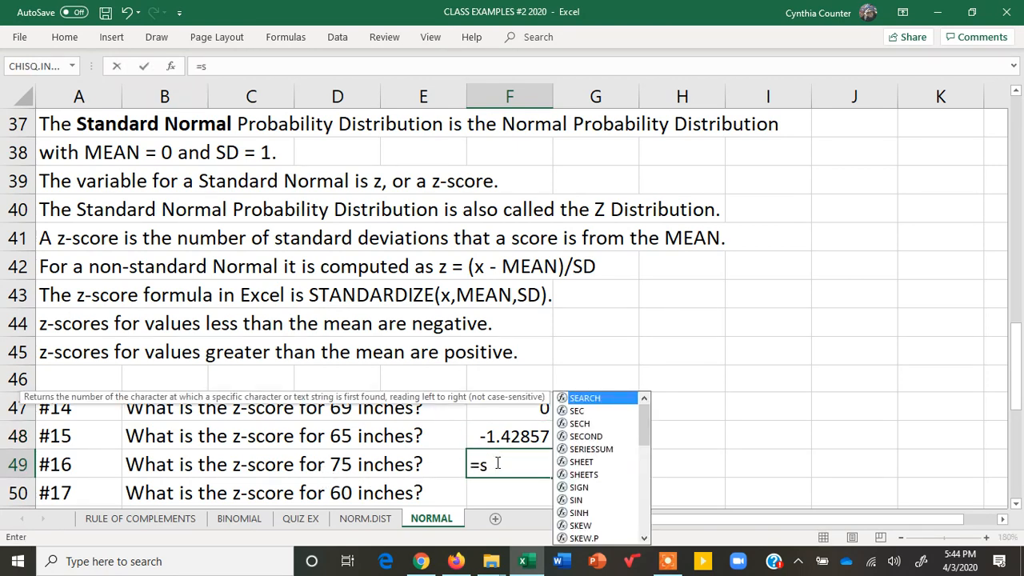
type("t")
double_click(584, 450)
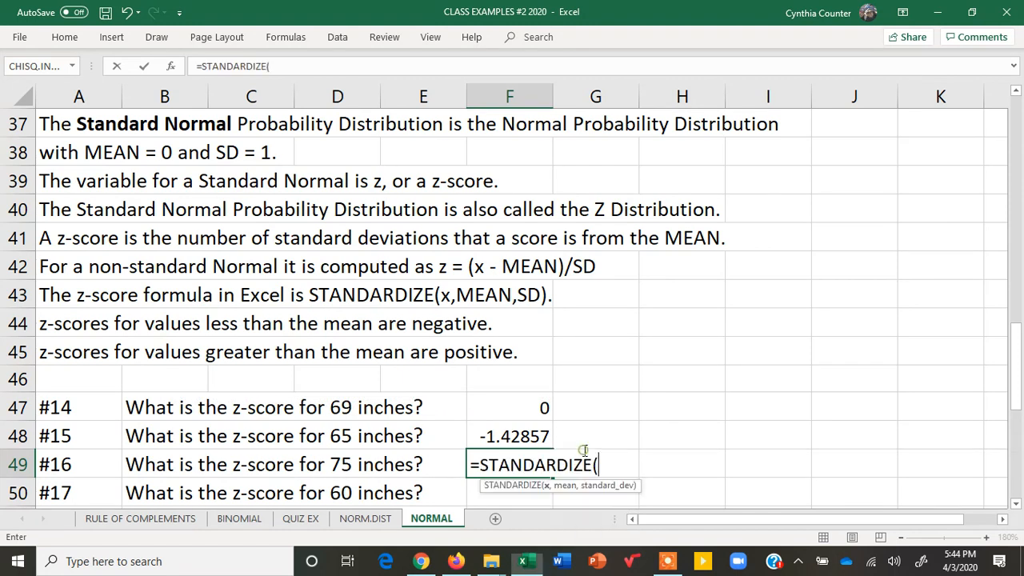
type("75,")
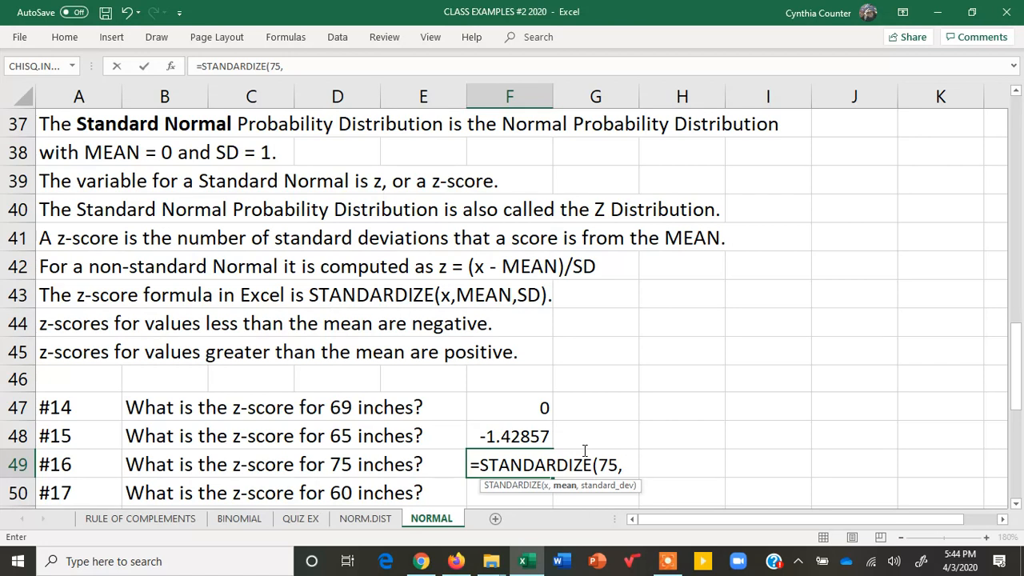
type("69,2.8")
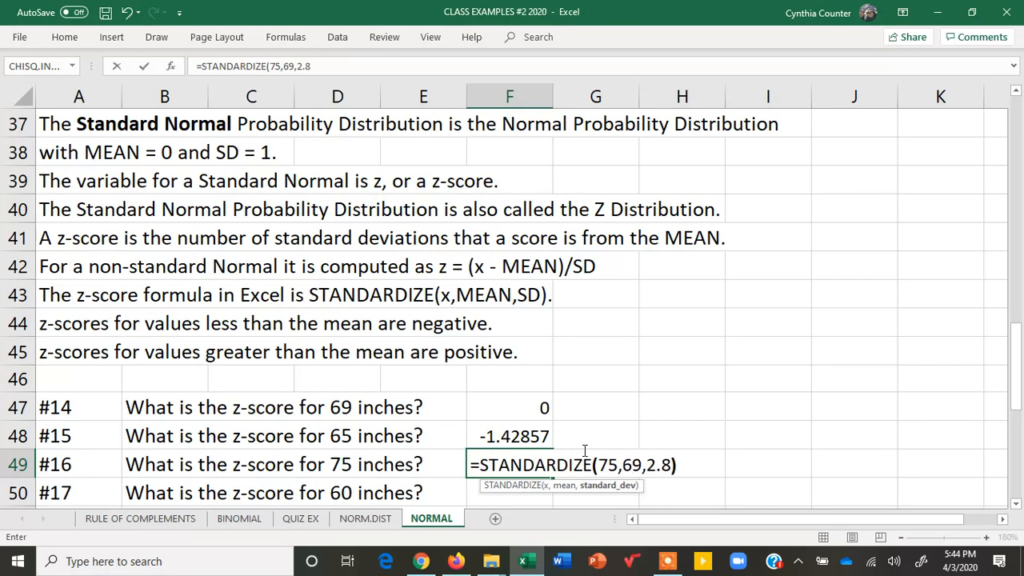
type(")")
key("Return")
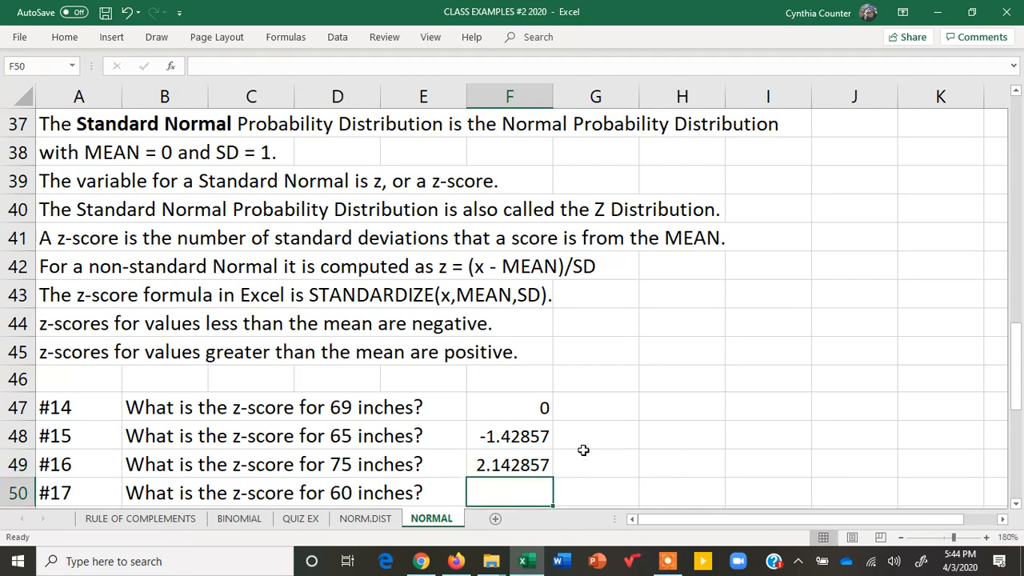
left_click(509, 464)
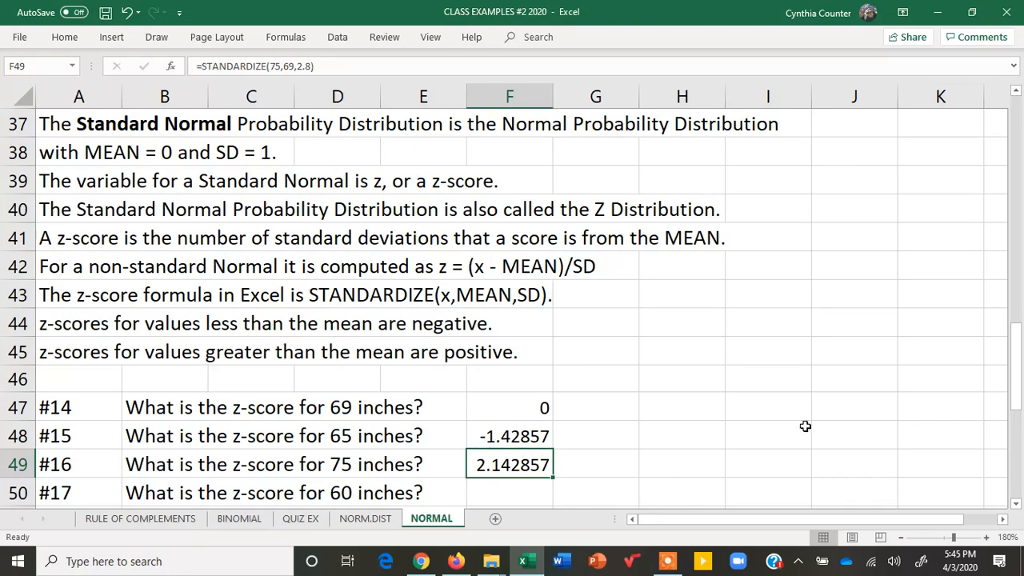
- Answer question #17 in F50 with =STANDARDIZE(60,69,2.8) and open the cell to inspect its formula
left_click_drag(1016, 340, 1016, 346)
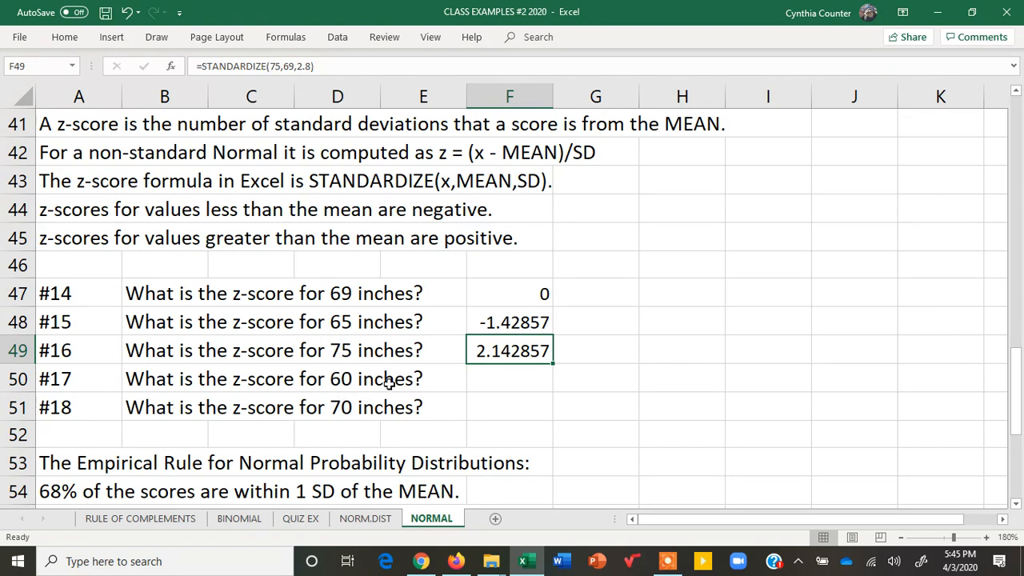
left_click(494, 373)
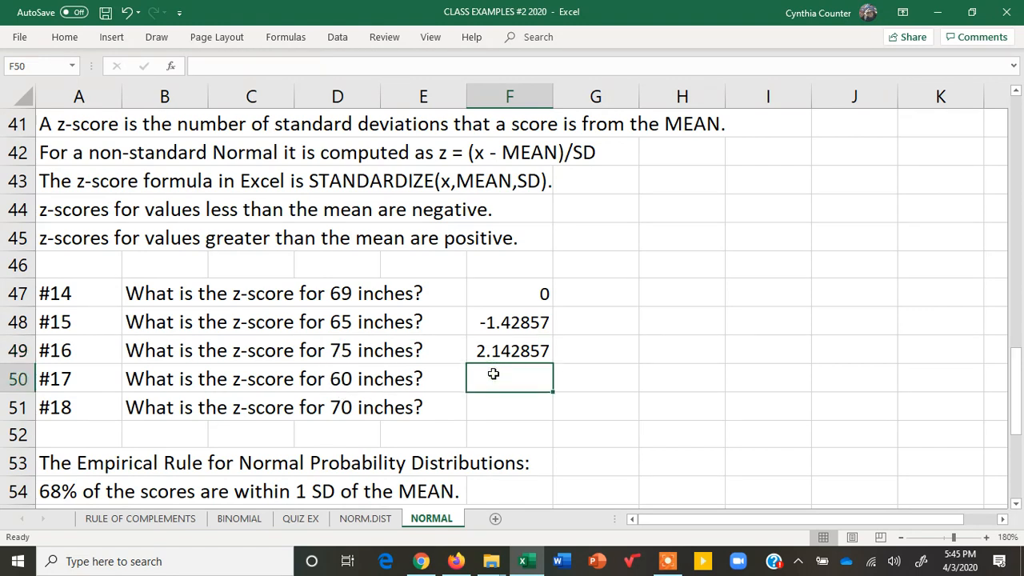
type("=st")
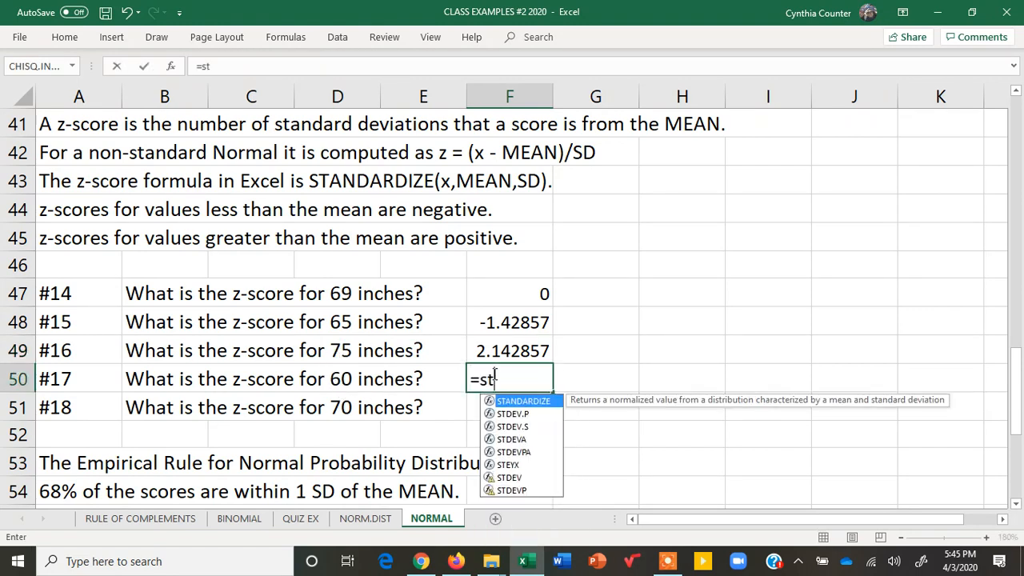
key("Tab")
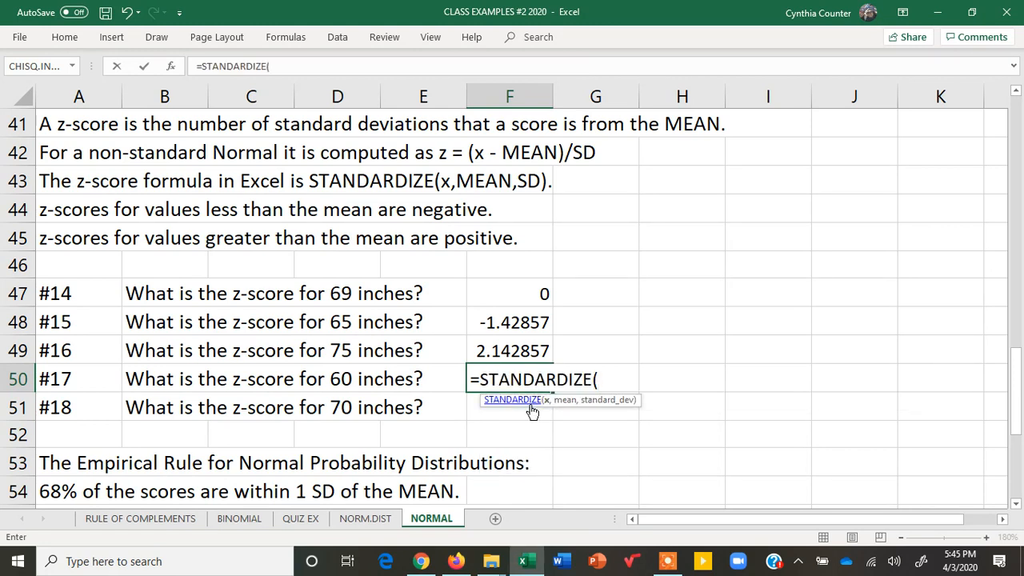
type("60,69")
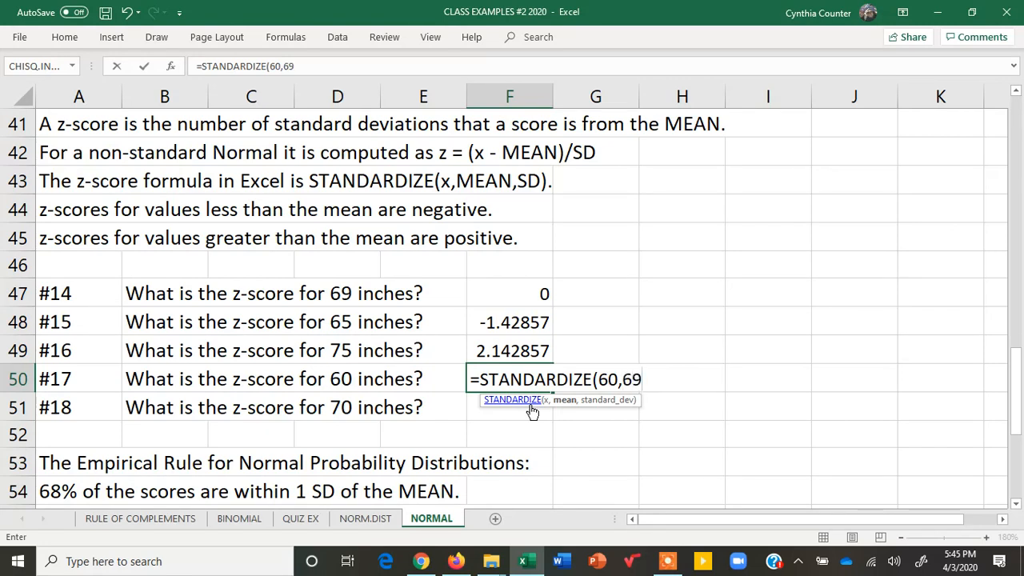
type(",2.8)")
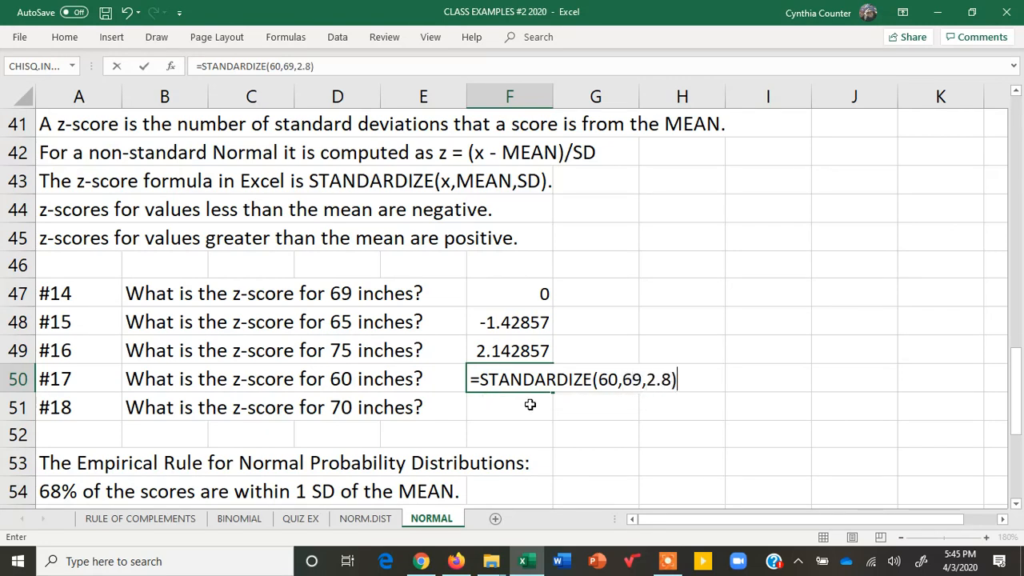
key("Return")
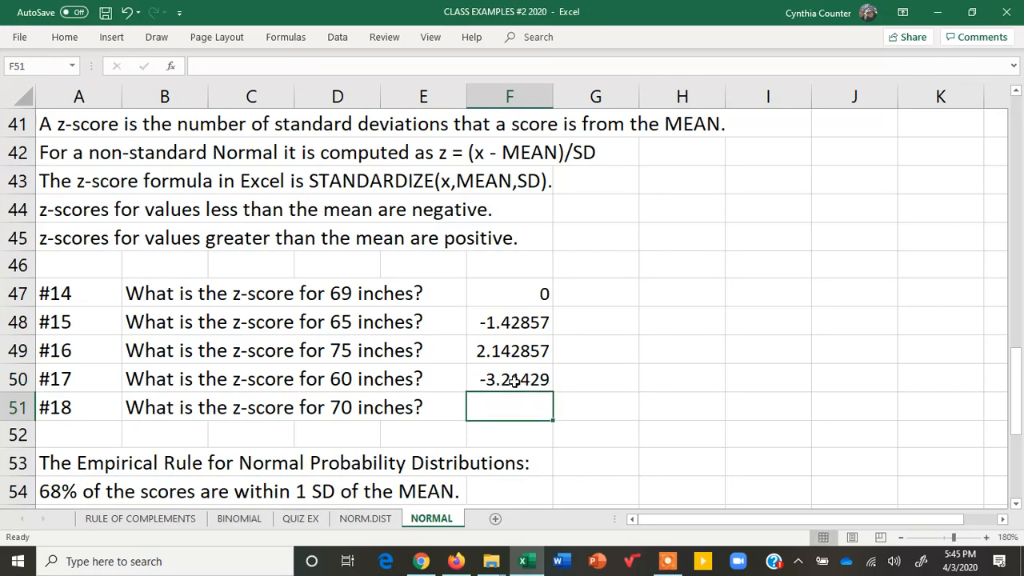
left_click(528, 377)
double_click(522, 378)
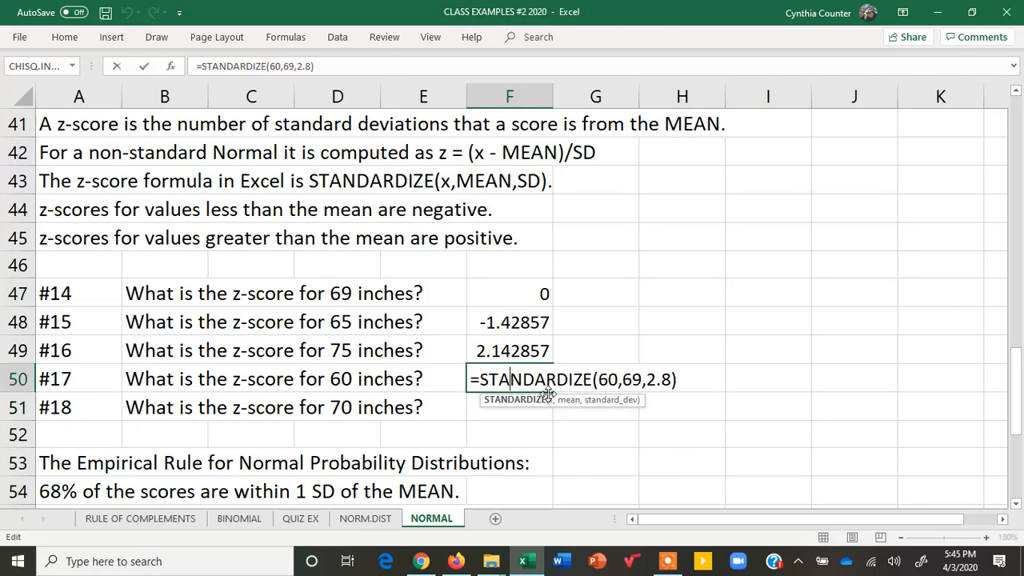
- Calculate the z-score for 70 inches in F51 with =STANDARDIZE(70,69,2.8) to answer question #18
key("Return")
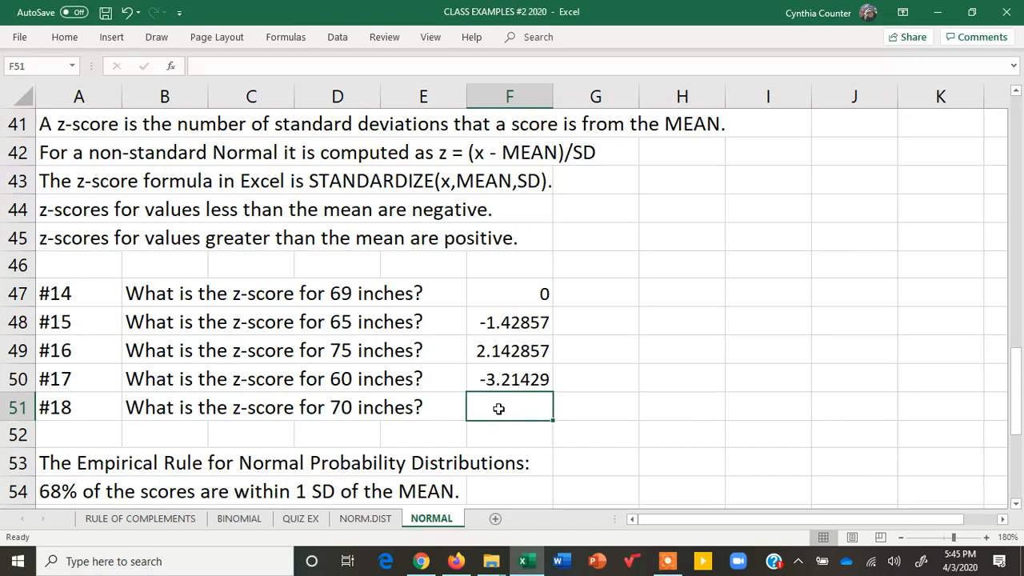
type("=stand")
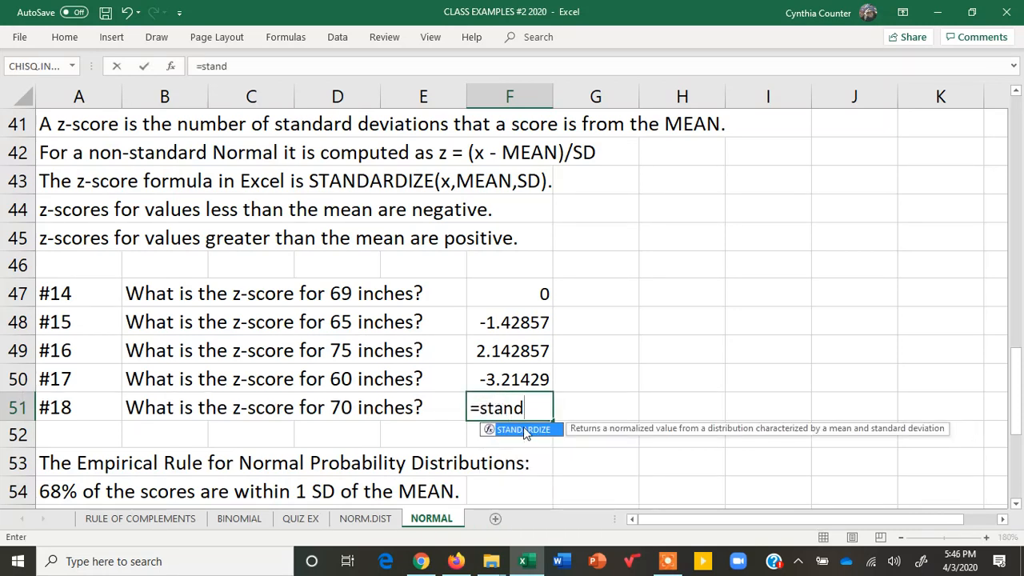
double_click(524, 429)
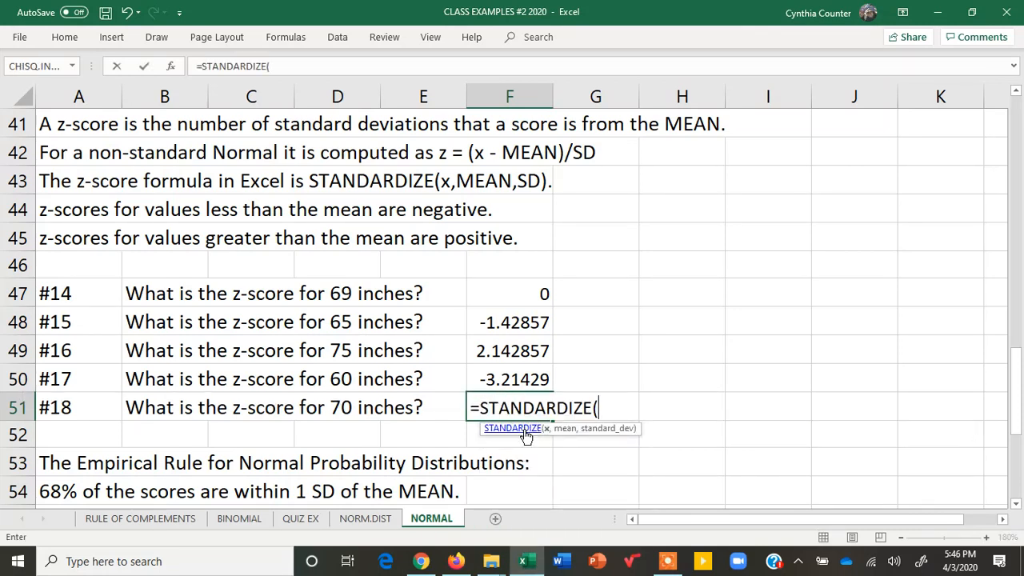
type("70,")
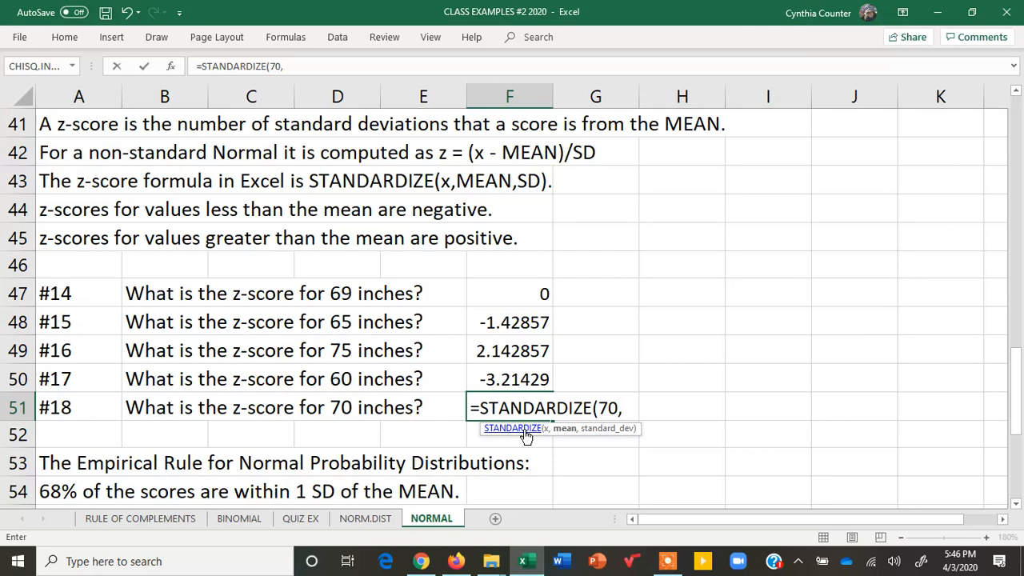
type("69,")
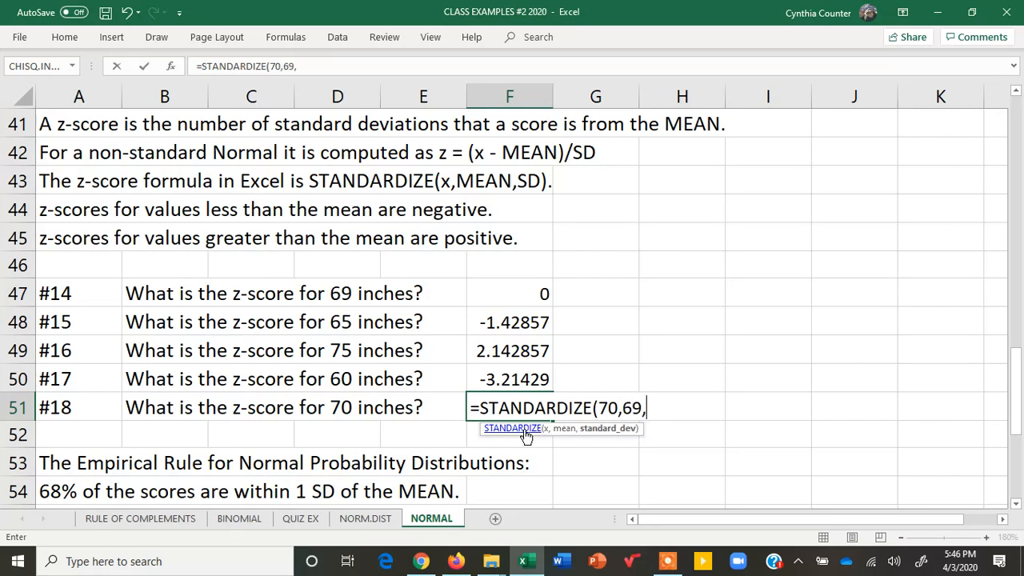
type("2.8)")
key("Return")
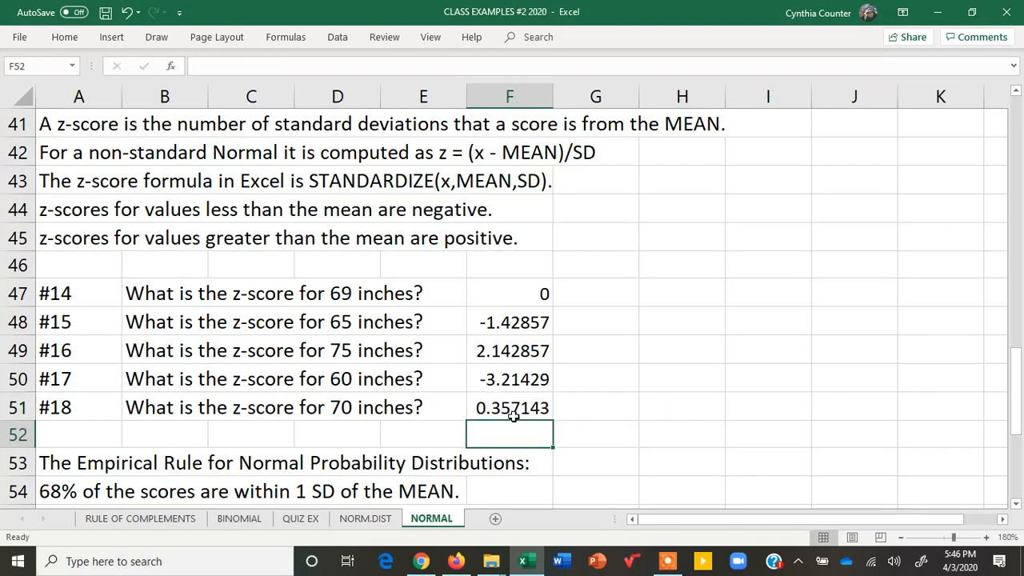
left_click(500, 403)
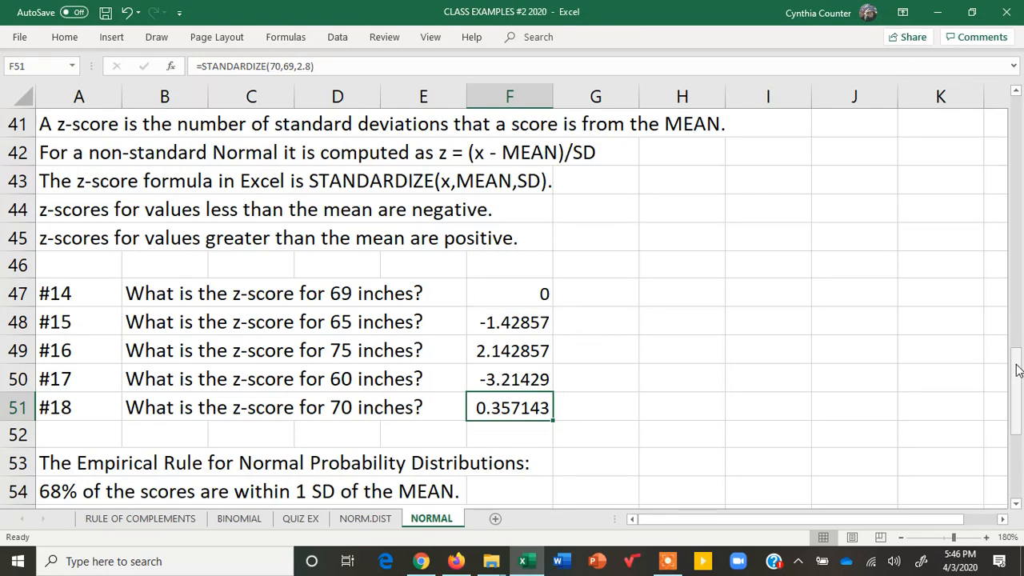
- Review the Empirical Rule heading and its 1, 2 and 3 standard deviation statements in rows 53 to 56
left_click_drag(1018, 370, 1021, 445)
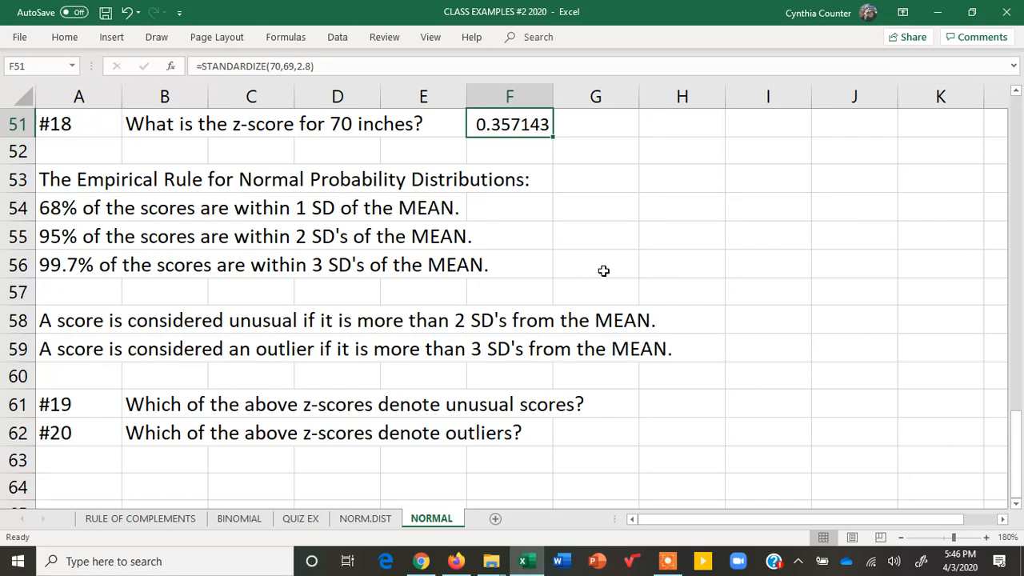
left_click_drag(50, 182, 548, 171)
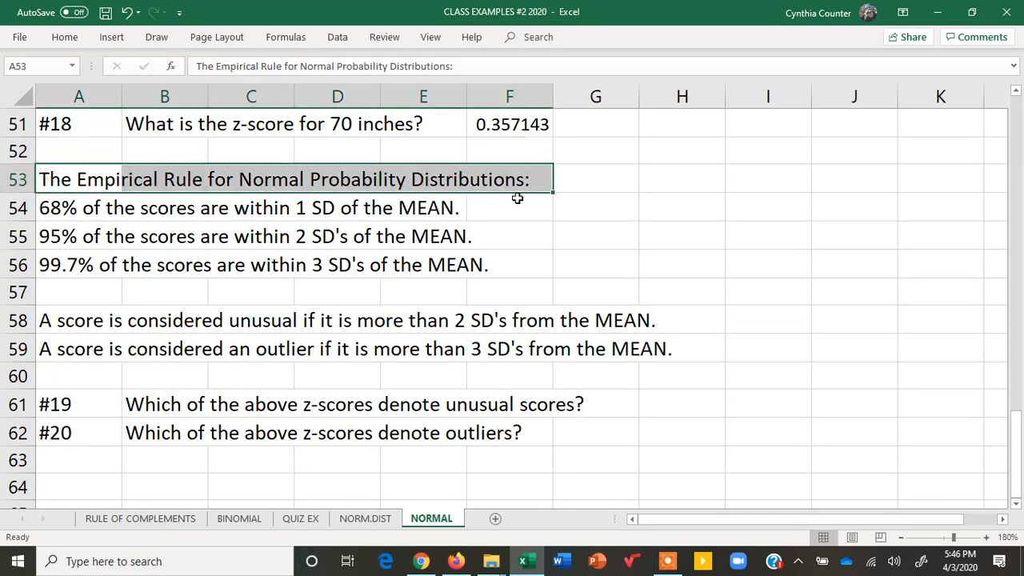
left_click(18, 207)
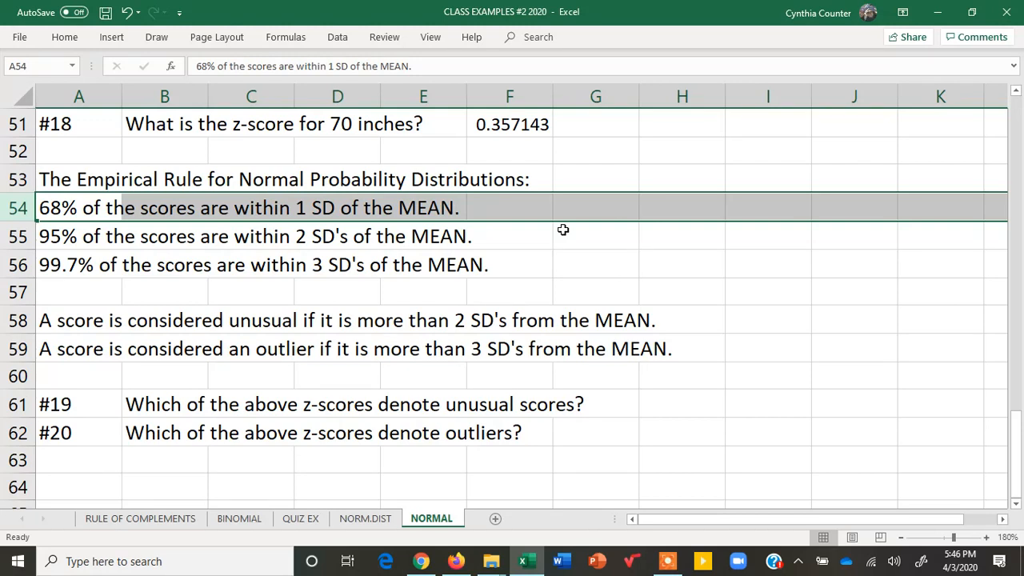
left_click(538, 234)
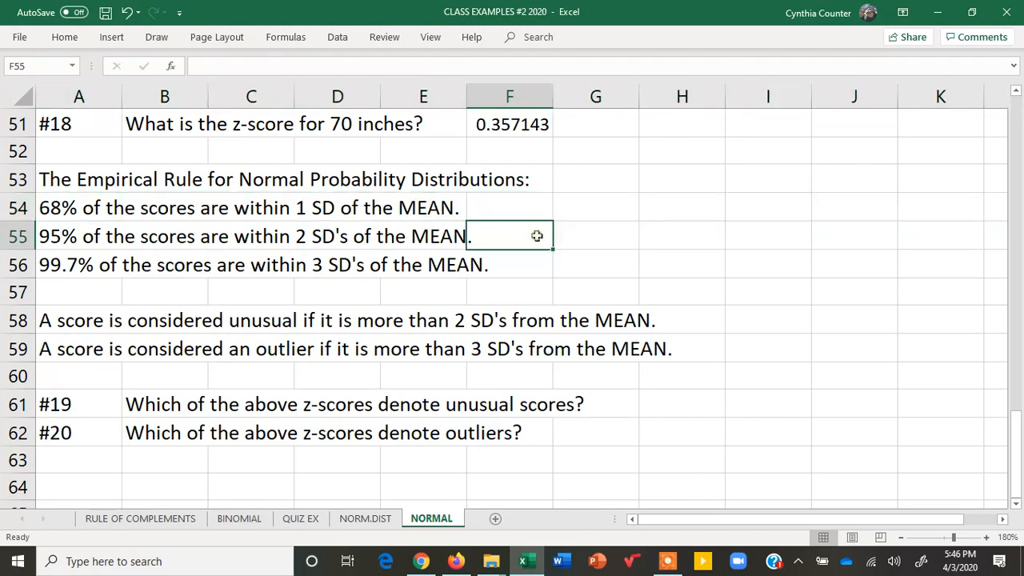
left_click(95, 236)
left_click_drag(107, 246, 485, 262)
left_click(66, 266)
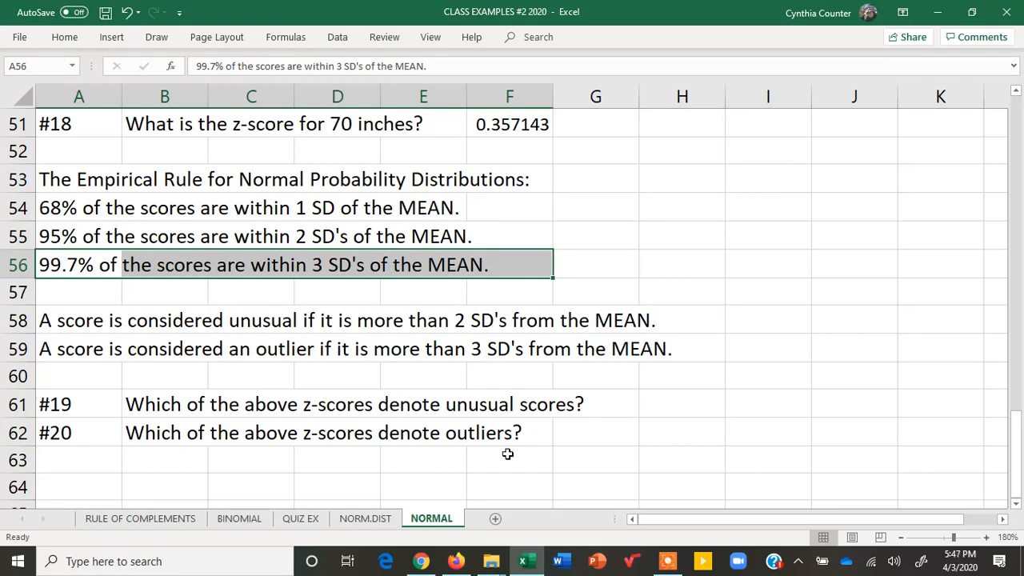
- Show the bell curve on the NORM.DIST sheet and bring up the screen recorder's drawing tools above it
left_click(370, 520)
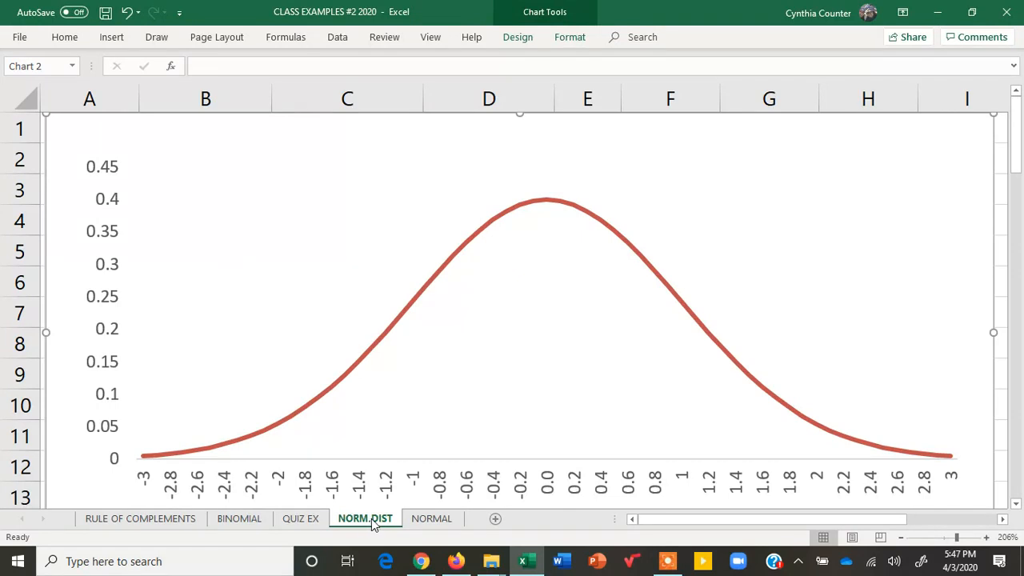
left_click(667, 560)
mouse_move(686, 512)
left_mouse_down()
mouse_move(606, 176)
mouse_move(573, 149)
left_mouse_up()
left_click(698, 174)
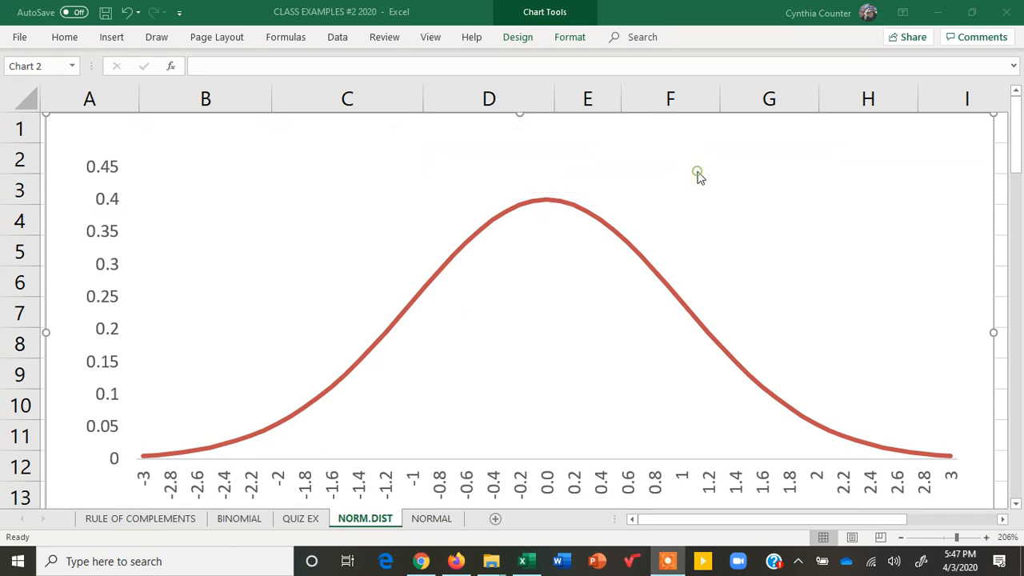
left_click_drag(585, 154, 514, 82)
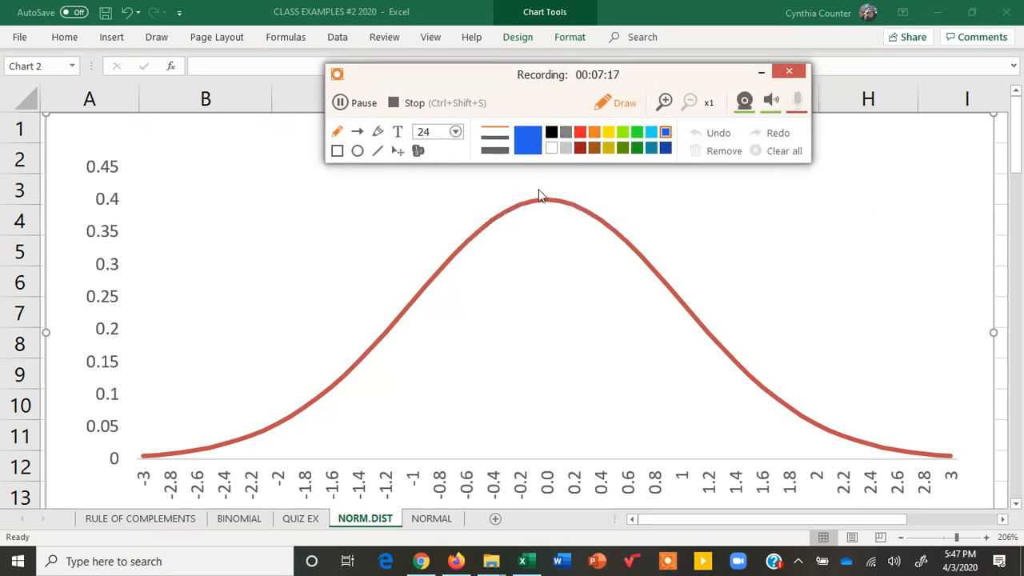
- Draw blue vertical lines under the curve at 0.0, -1 and 1, circle 0.0, and span -1 to 1 with a double-headed arrow
left_click_drag(544, 199, 549, 367)
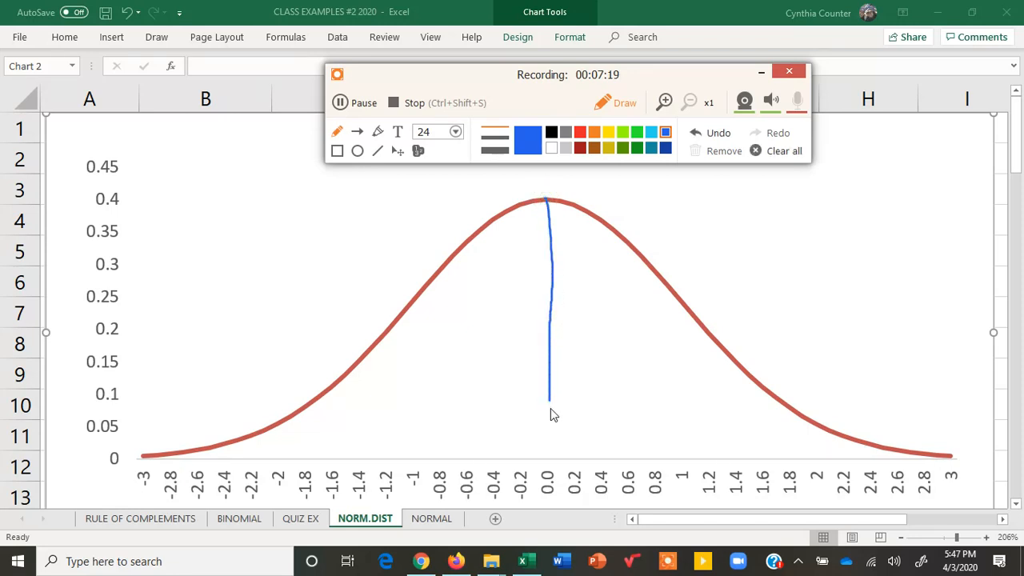
mouse_move(548, 460)
left_mouse_down()
mouse_move(538, 492)
mouse_move(564, 484)
mouse_move(549, 465)
left_mouse_up()
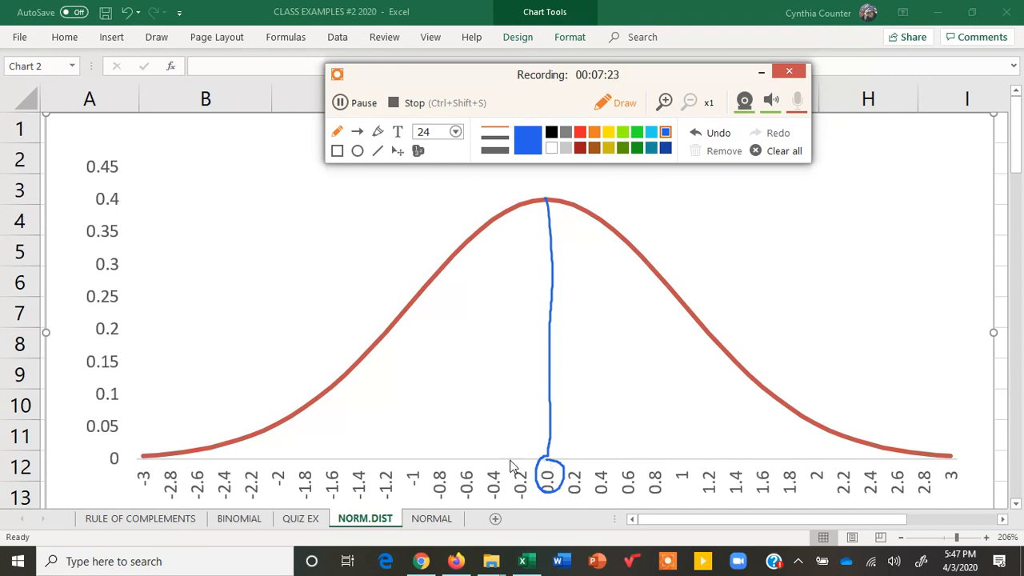
left_click_drag(413, 299, 417, 469)
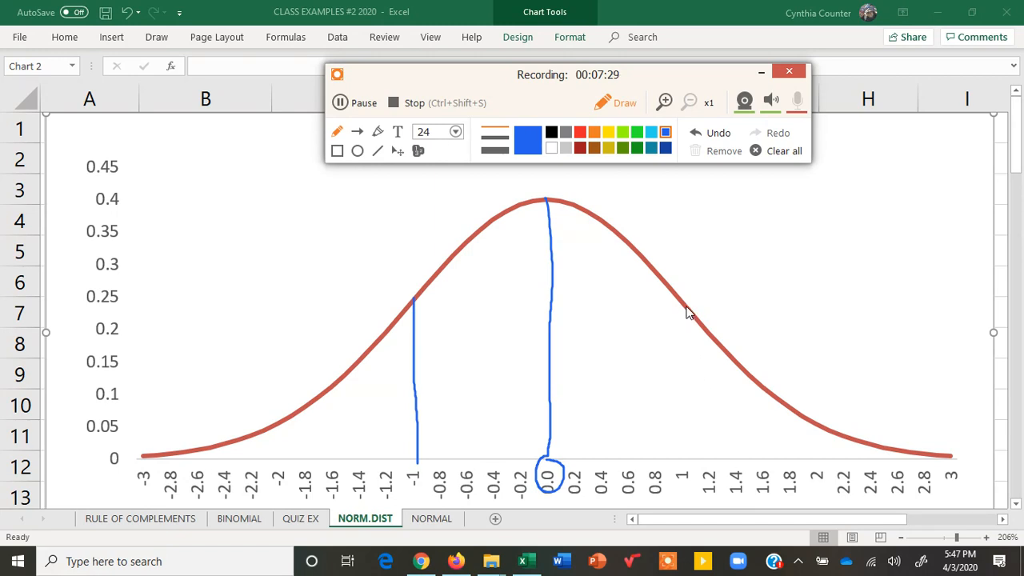
left_click_drag(687, 305, 686, 464)
mouse_move(424, 411)
left_mouse_down()
mouse_move(688, 402)
mouse_move(658, 423)
left_mouse_up()
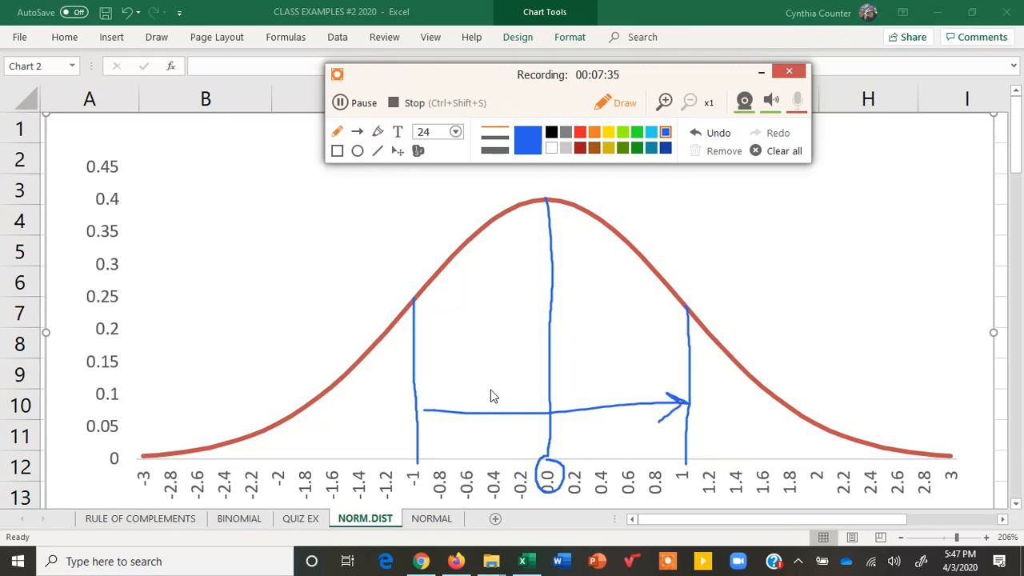
mouse_move(440, 379)
left_mouse_down()
mouse_move(424, 407)
mouse_move(431, 423)
left_mouse_up()
- Add the blue text label "within 1 one SD of the mean" under the centre of the curve
left_click_drag(491, 321, 491, 312)
type("within 1 ")
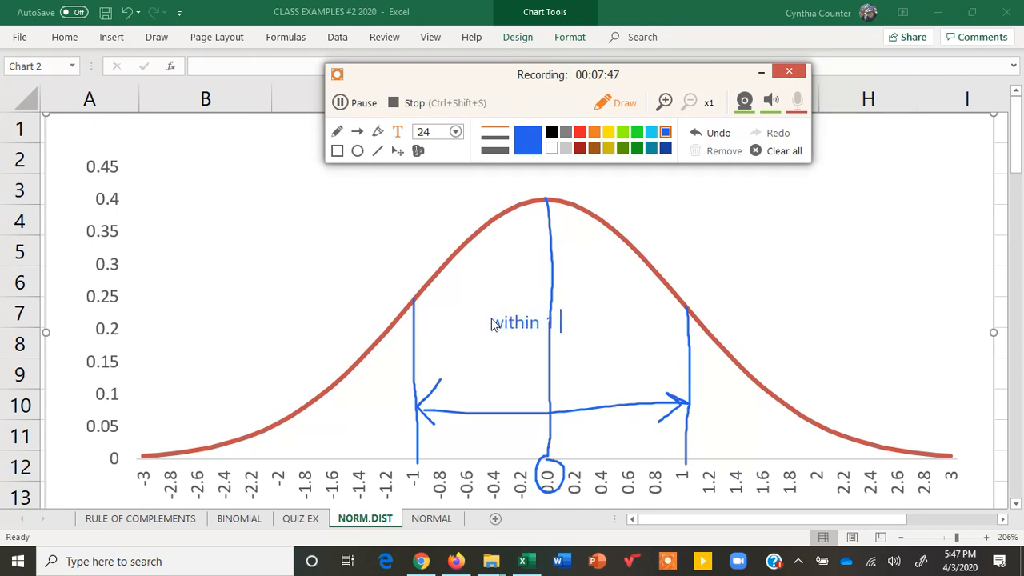
type("one SD of")
key("Return")
type("tge")
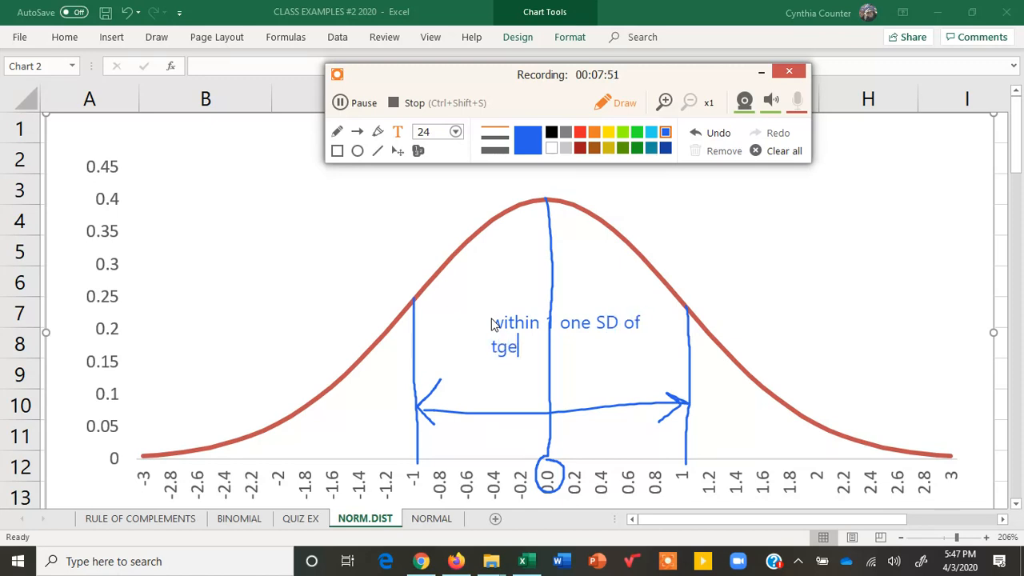
key("BackSpace")
key("BackSpace")
type("he mean")
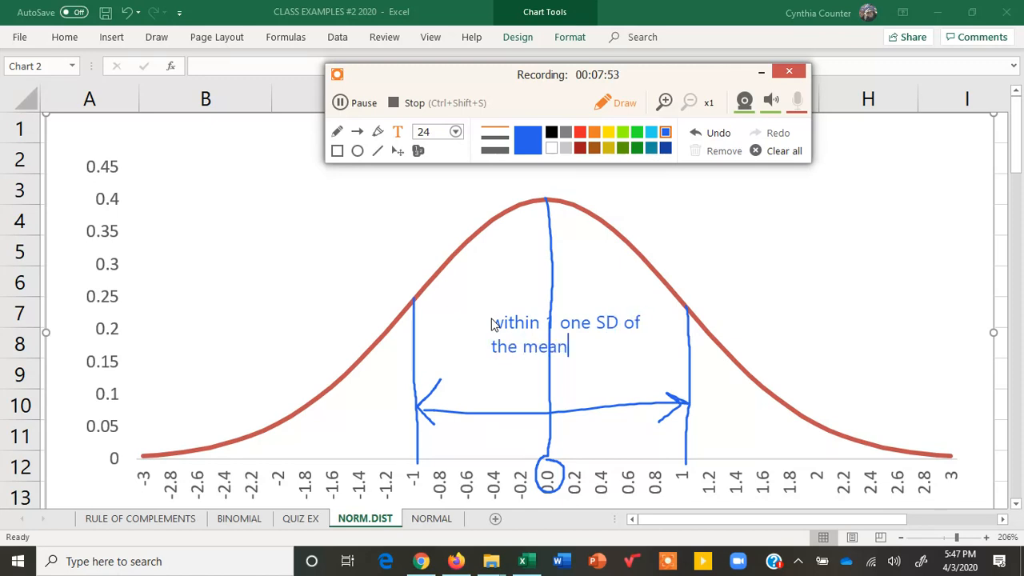
- Highlight the central area under the curve in blue and sketch a freehand bracket on each side of the text label
left_click(336, 132)
left_click(377, 132)
mouse_move(596, 239)
left_mouse_down()
mouse_move(501, 263)
mouse_move(515, 280)
mouse_move(466, 290)
mouse_move(487, 402)
left_mouse_up()
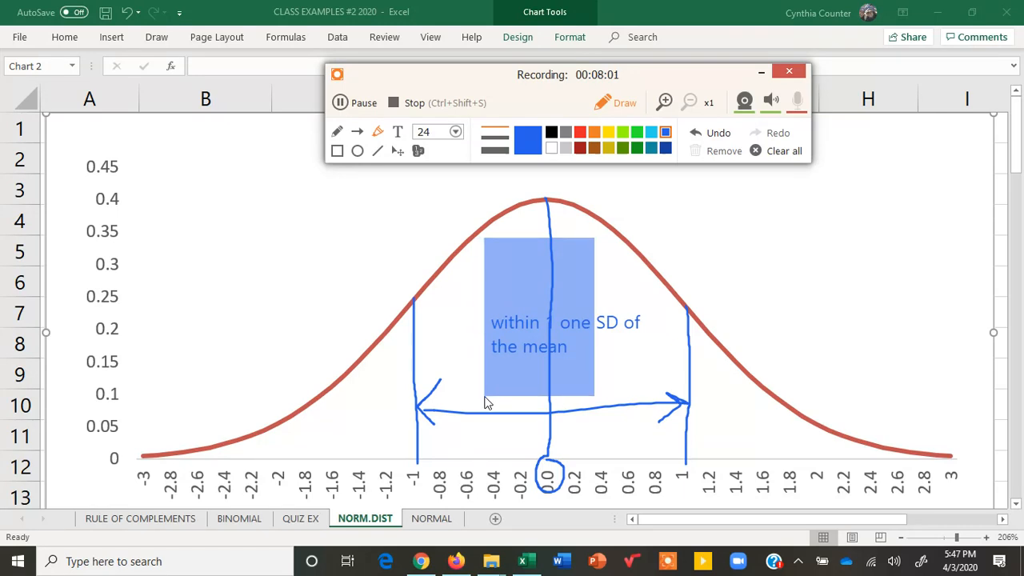
left_click(337, 132)
left_click_drag(467, 313, 466, 370)
mouse_move(622, 285)
left_mouse_down()
mouse_move(656, 349)
mouse_move(650, 384)
left_mouse_up()
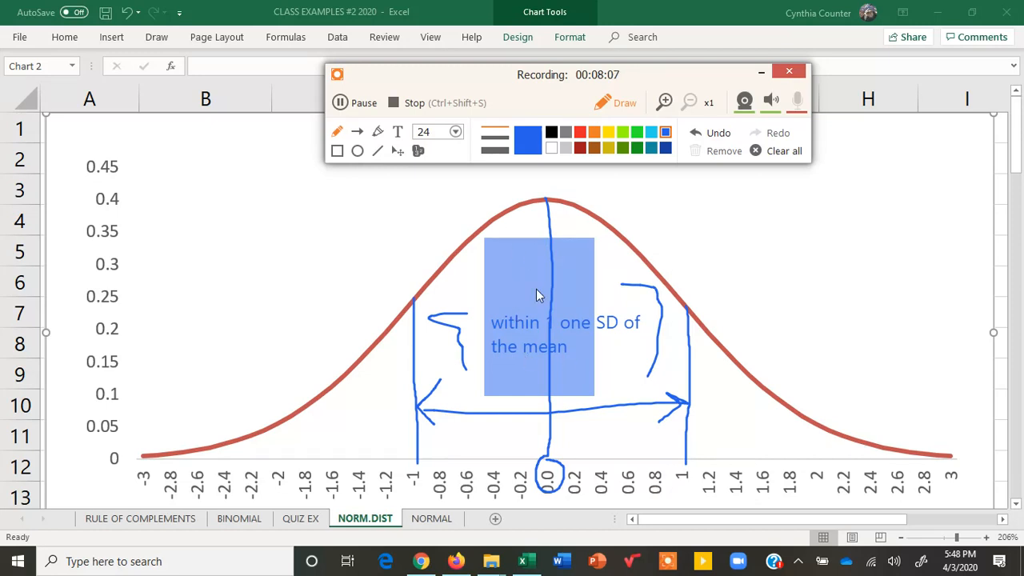
- Add a black 68% text label inside the highlighted area under the curve
left_click(397, 133)
left_click(551, 133)
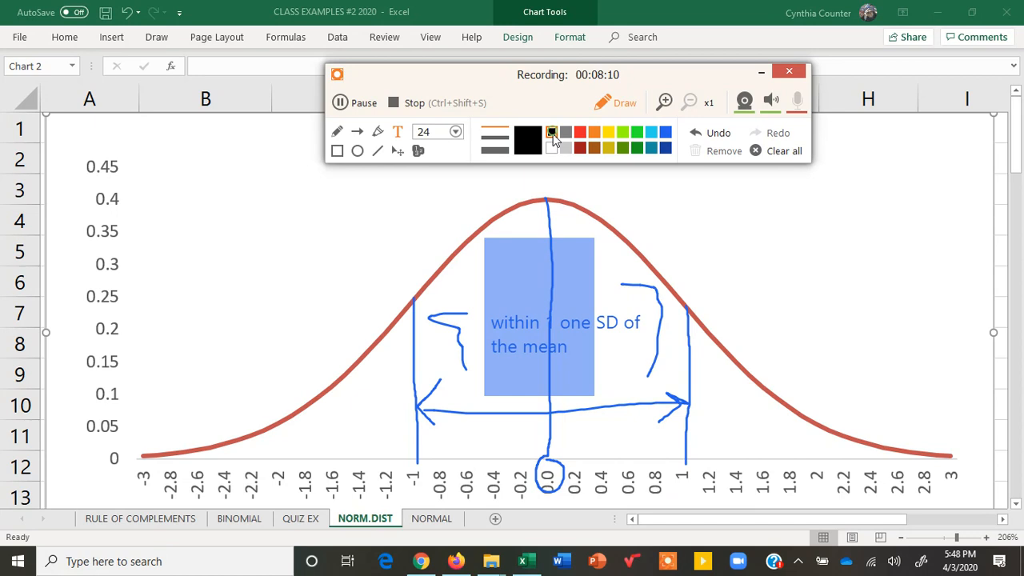
left_click(534, 255)
type("s8")
type("%")
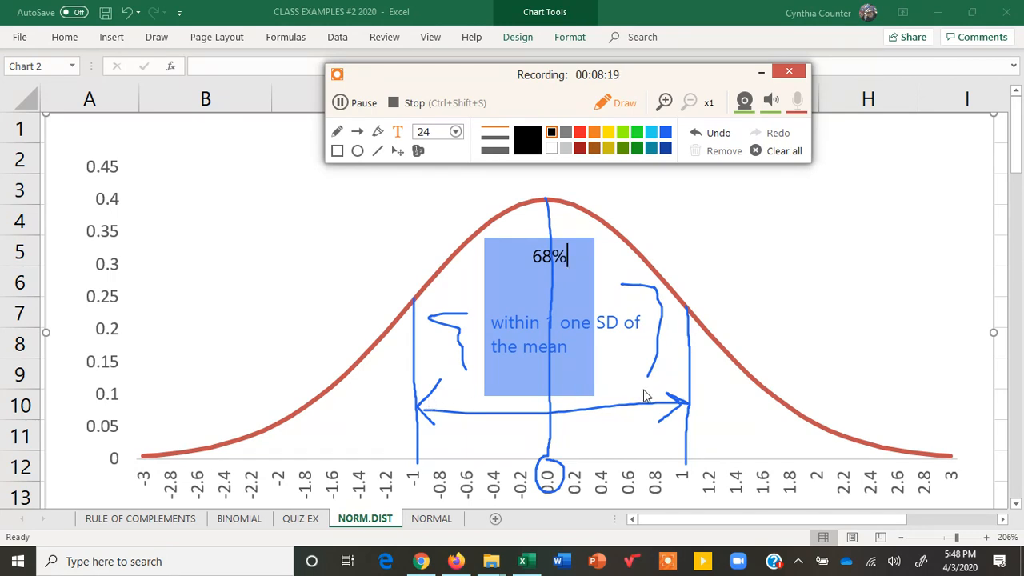
- Clear all annotations, then draw blue vertical lines at -2 and 2 on the curve and connect them with a horizontal line
left_click(783, 151)
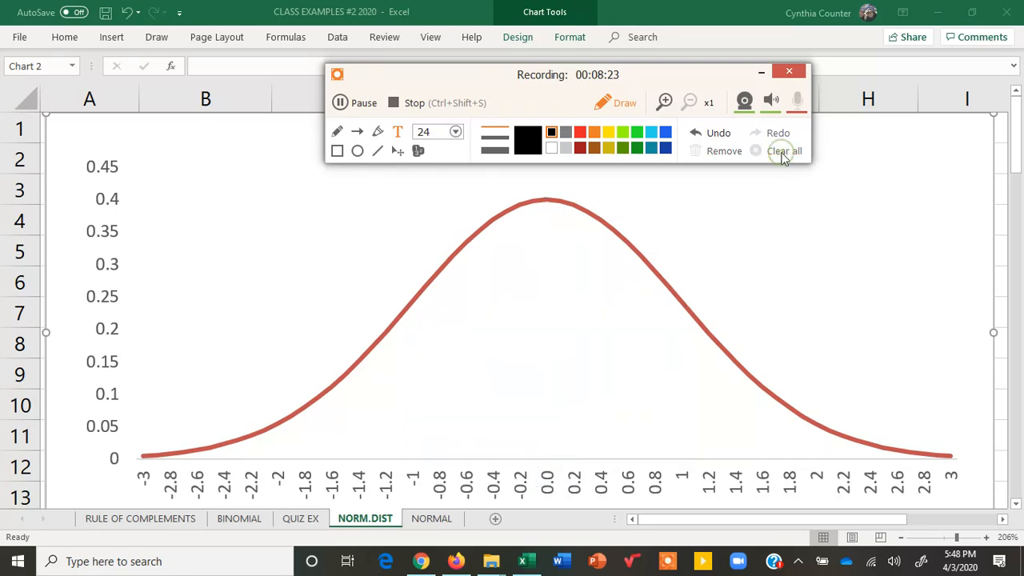
left_click(665, 133)
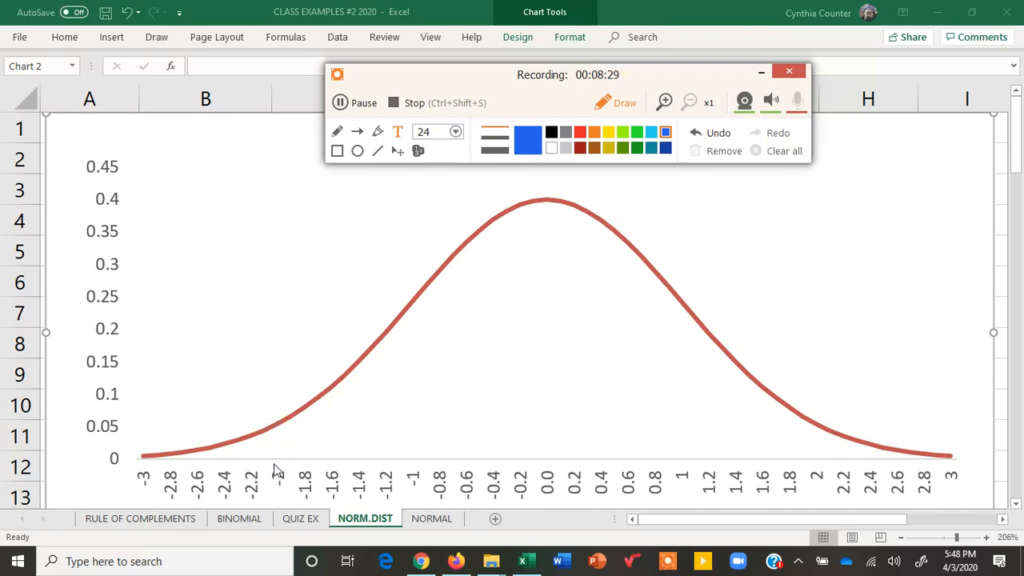
left_click_drag(276, 440, 276, 418)
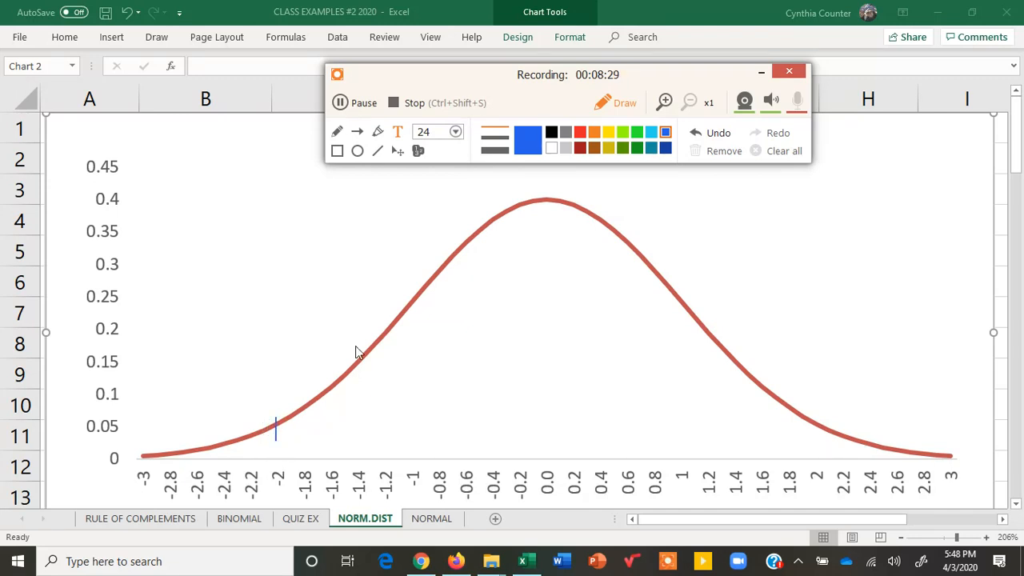
left_click(336, 133)
left_click_drag(275, 422, 277, 483)
left_click_drag(817, 422, 817, 478)
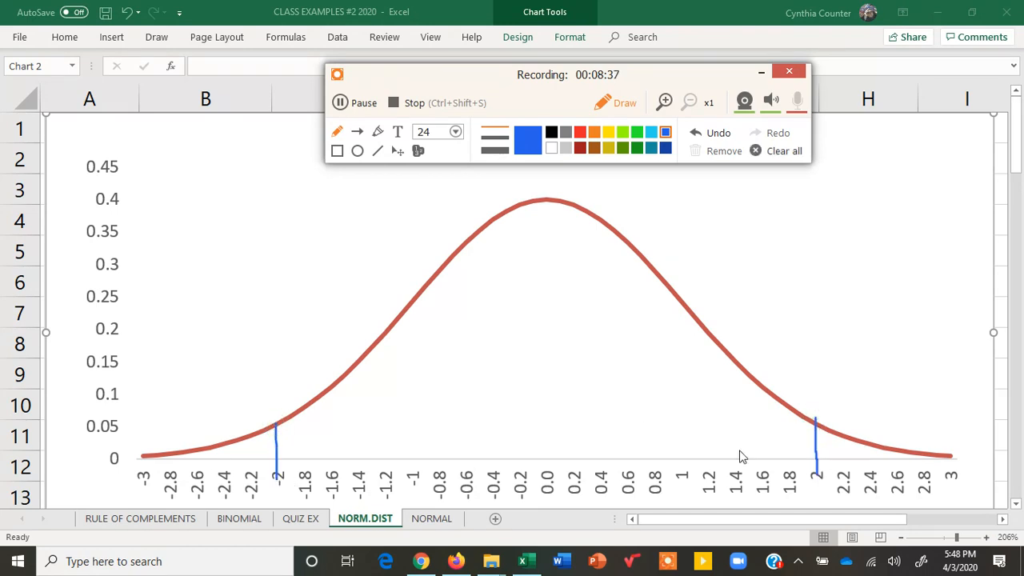
mouse_move(280, 443)
left_mouse_down()
mouse_move(517, 429)
mouse_move(810, 438)
left_mouse_up()
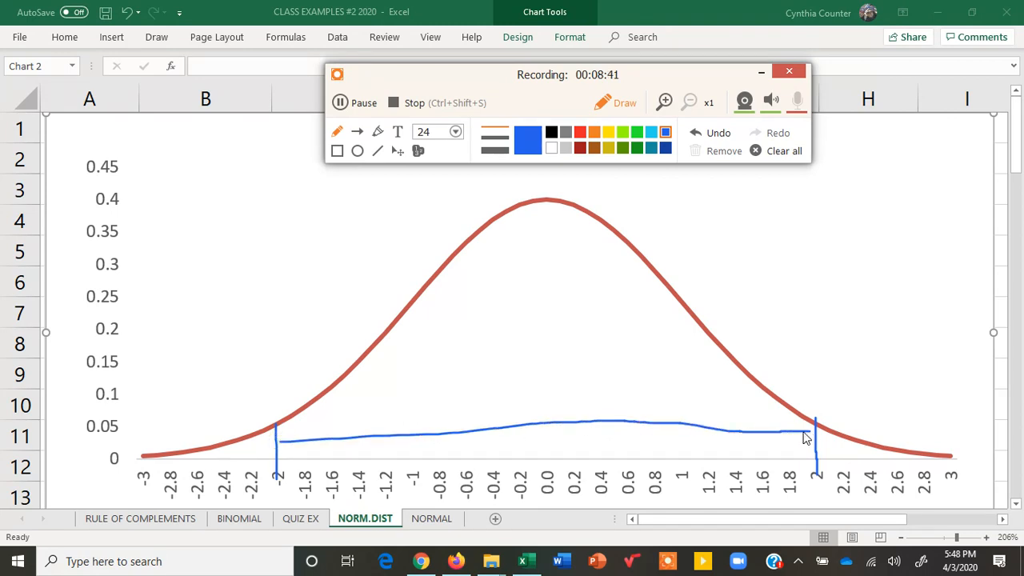
- Add the blue text label "4 SD's" above the line connecting -2 and 2
left_click(398, 131)
left_click(480, 377)
type("4 SDj's")
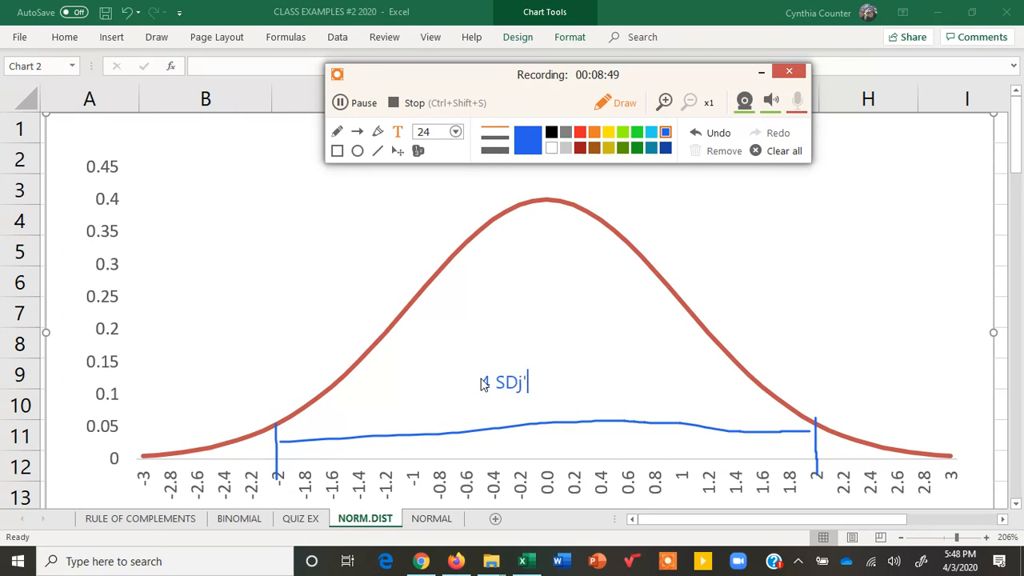
key("BackSpace")
type("'s")
- Add the blue text label "within 2 SD's of the mean" above the "4 SD's" label
left_click(418, 327)
type("within 2")
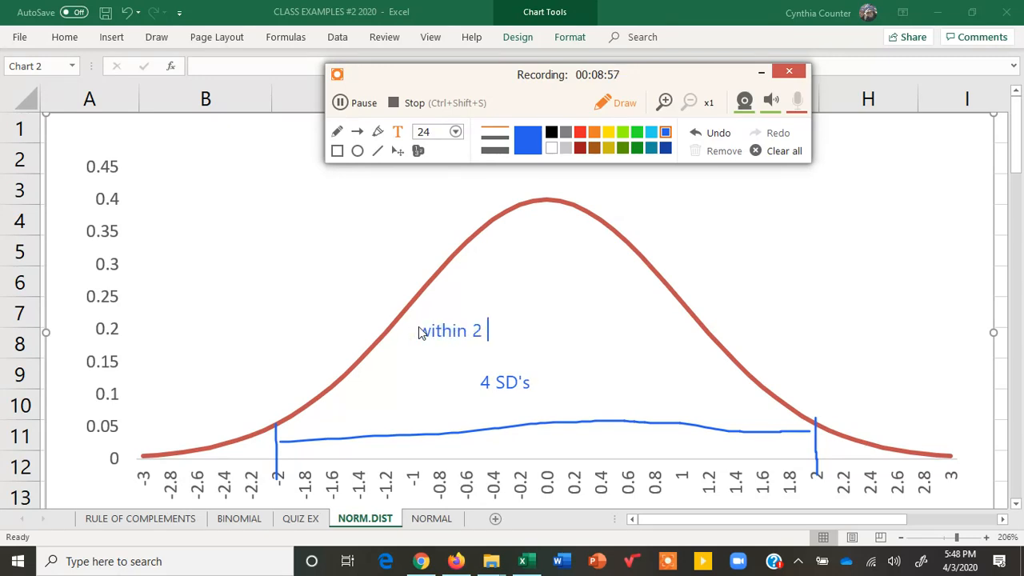
type(" SD's of themean")
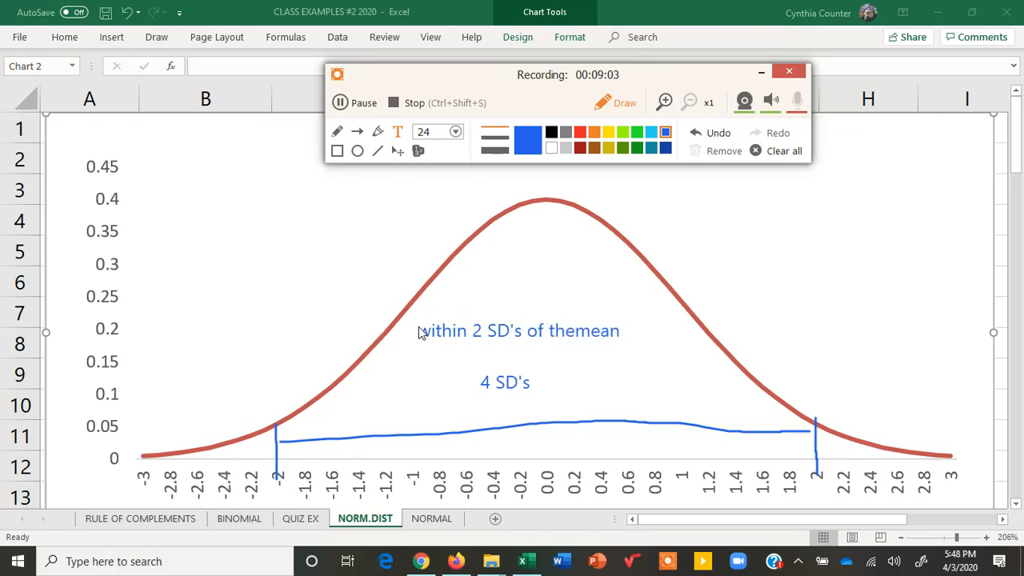
key("Left")
key("Left")
key("Left")
key("Left")
left_click(226, 385)
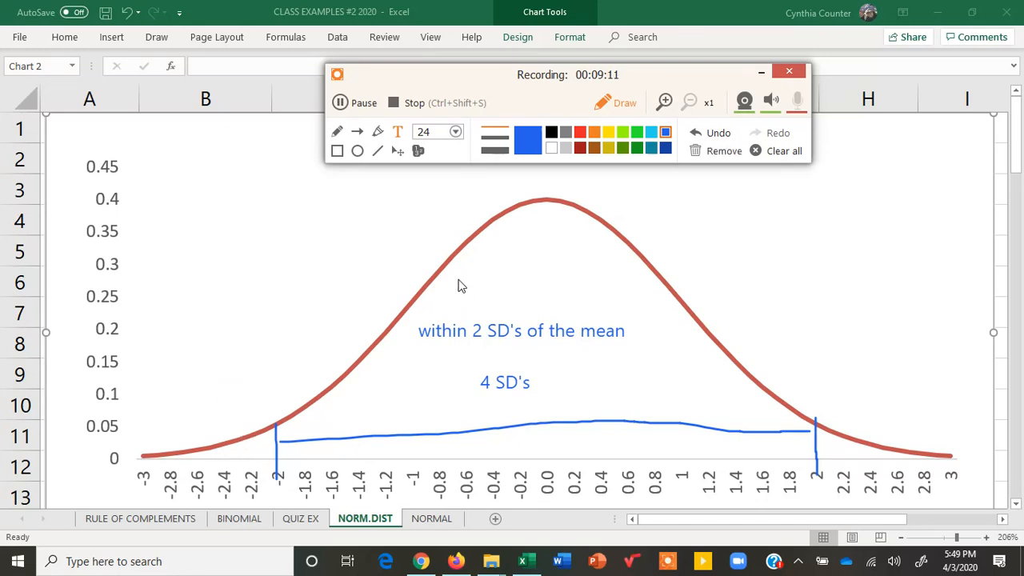
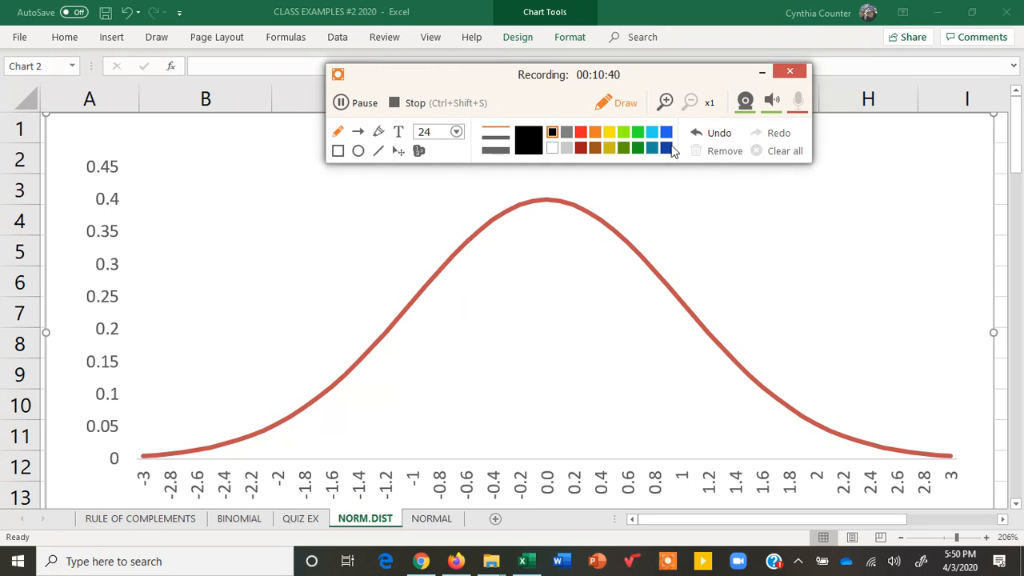
- Draw blue tick marks at each whole standard deviation from -3 to 3, plus a double-headed arrow along the curve's base
left_click(666, 133)
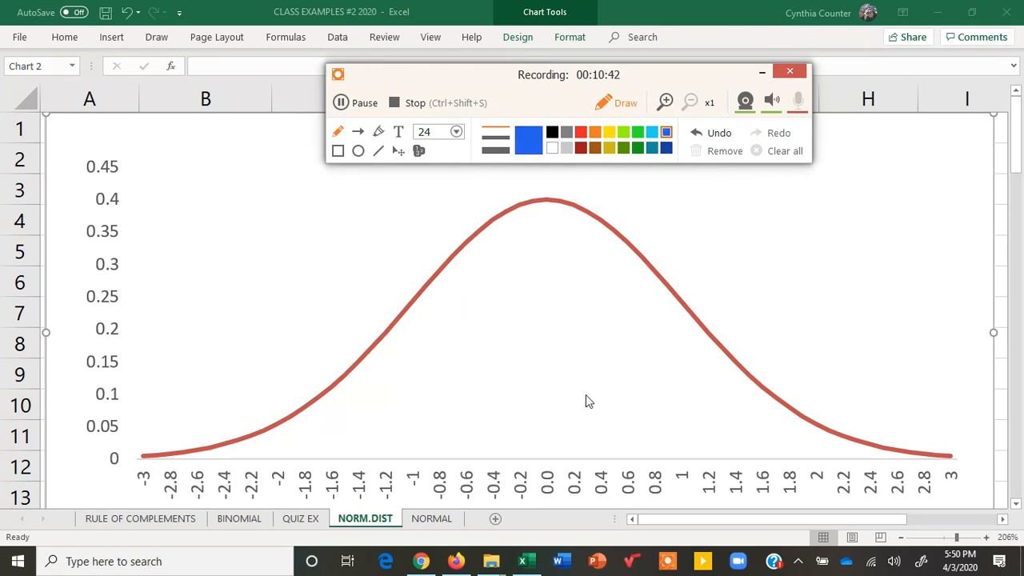
left_click_drag(546, 416, 547, 463)
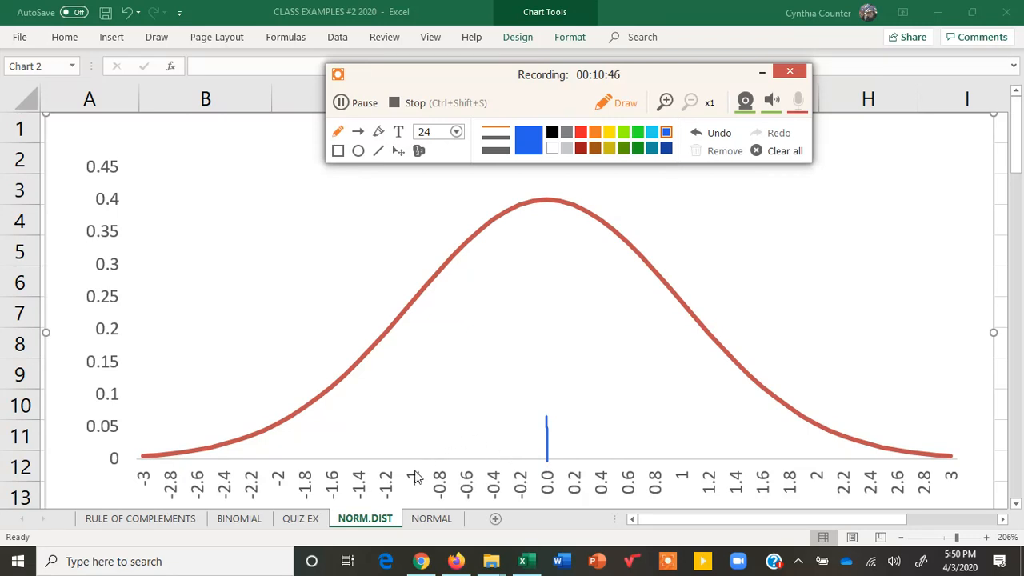
left_click_drag(413, 448, 414, 470)
left_click_drag(278, 445, 277, 460)
left_click_drag(148, 432, 144, 475)
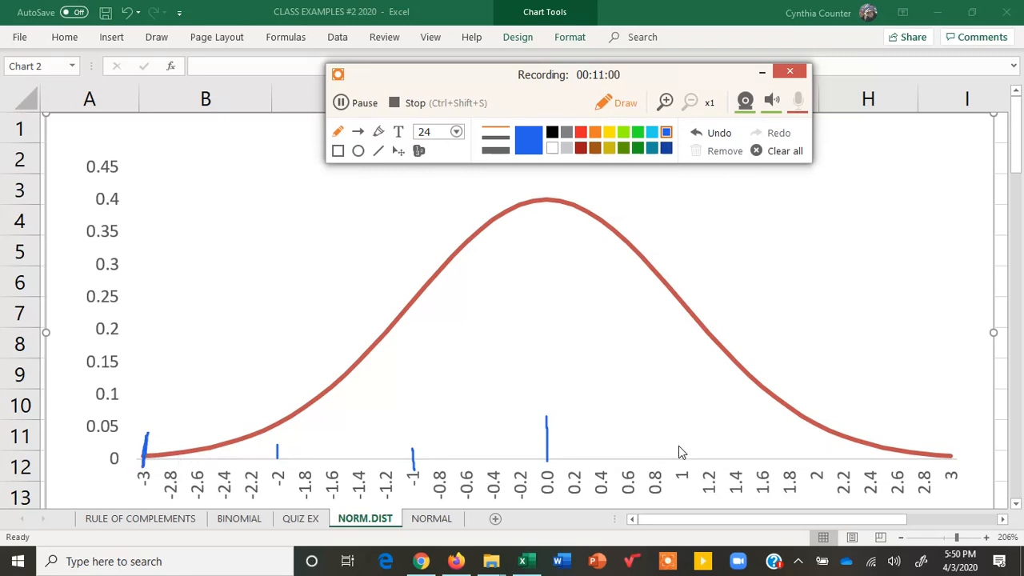
left_click_drag(683, 449, 685, 461)
left_click_drag(950, 445, 951, 470)
left_click_drag(947, 433, 952, 472)
left_click_drag(144, 428, 147, 468)
mouse_move(317, 433)
left_mouse_down()
mouse_move(717, 436)
mouse_move(701, 445)
left_mouse_up()
mouse_move(326, 425)
left_mouse_down()
mouse_move(318, 445)
mouse_move(329, 445)
left_mouse_up()
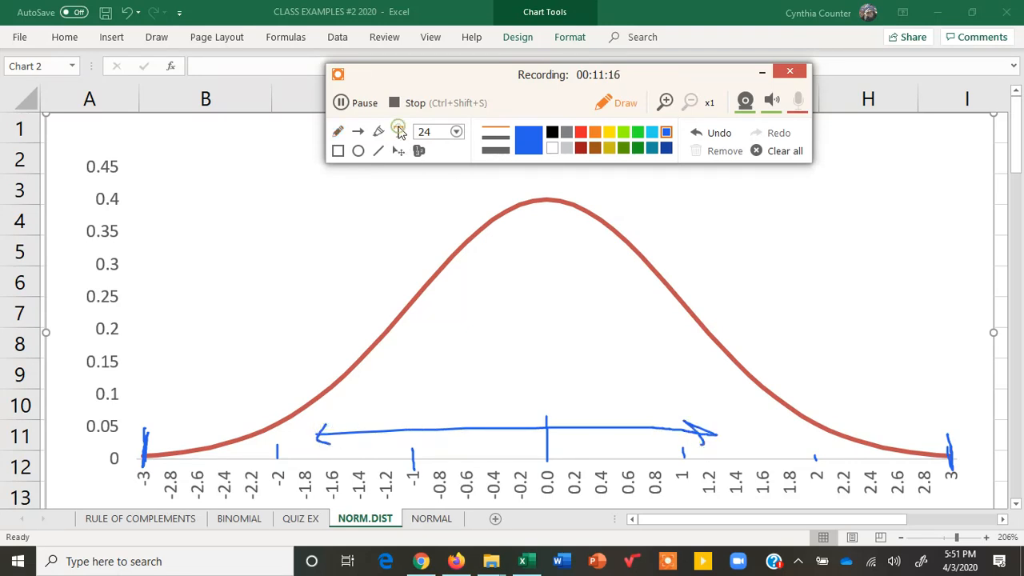
- Add the black text label "99.7%" under the centre of the curve
left_click(400, 132)
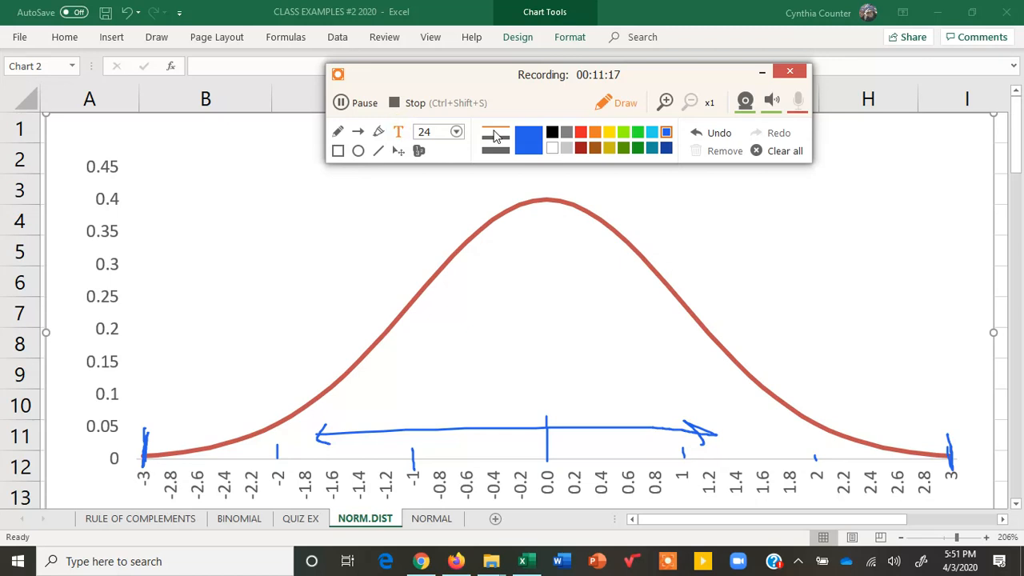
left_click(552, 132)
left_click(512, 318)
type("0")
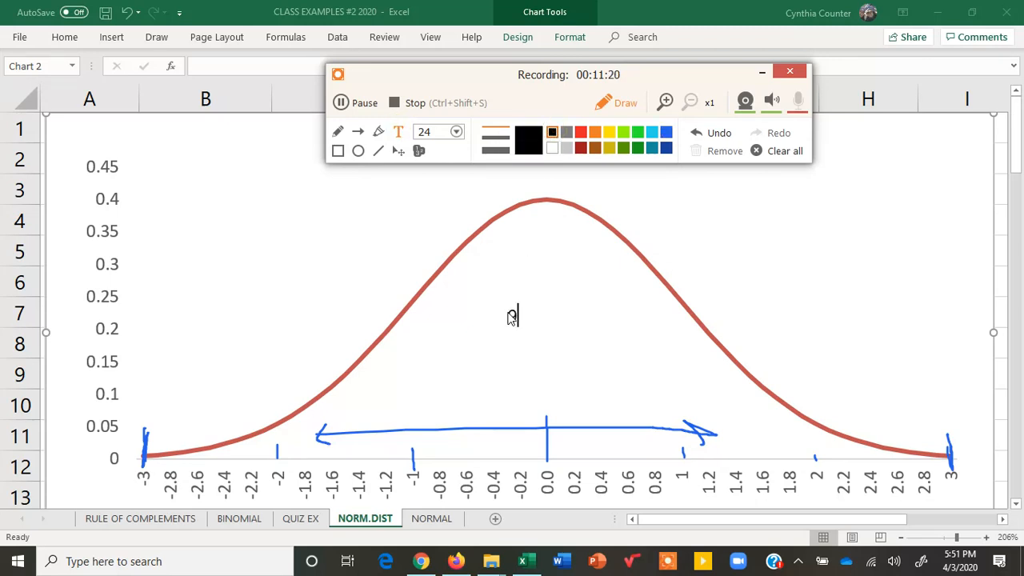
type("9.7%")
left_click(572, 326)
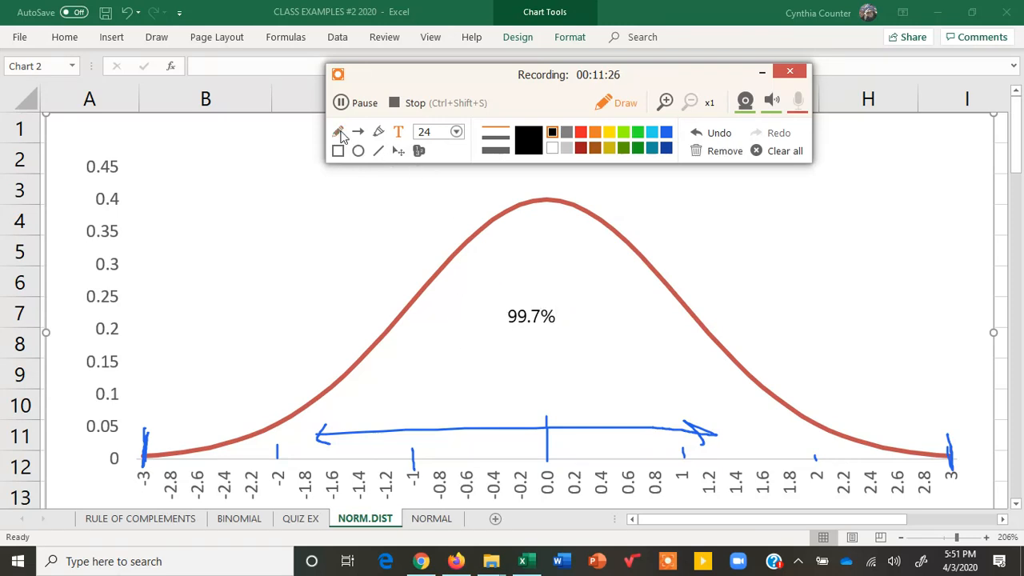
- Circle the 99.7% label and the -3 and 3 axis values in black freehand
mouse_move(582, 301)
left_mouse_down()
mouse_move(472, 296)
mouse_move(622, 318)
mouse_move(540, 276)
left_mouse_up()
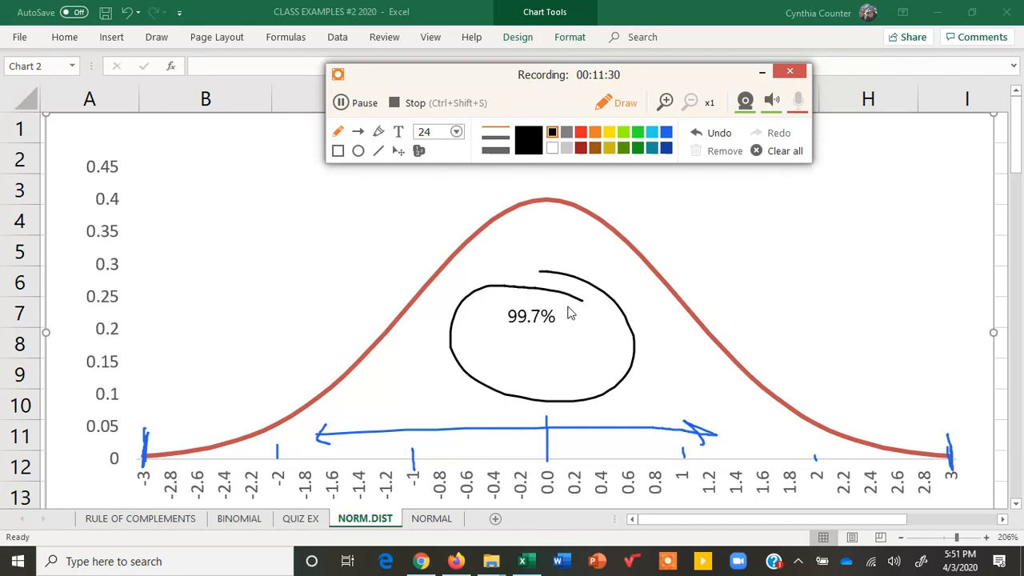
mouse_move(164, 458)
left_mouse_down()
mouse_move(130, 493)
mouse_move(148, 442)
left_mouse_up()
mouse_move(946, 448)
left_mouse_down()
mouse_move(950, 496)
mouse_move(932, 450)
left_mouse_up()
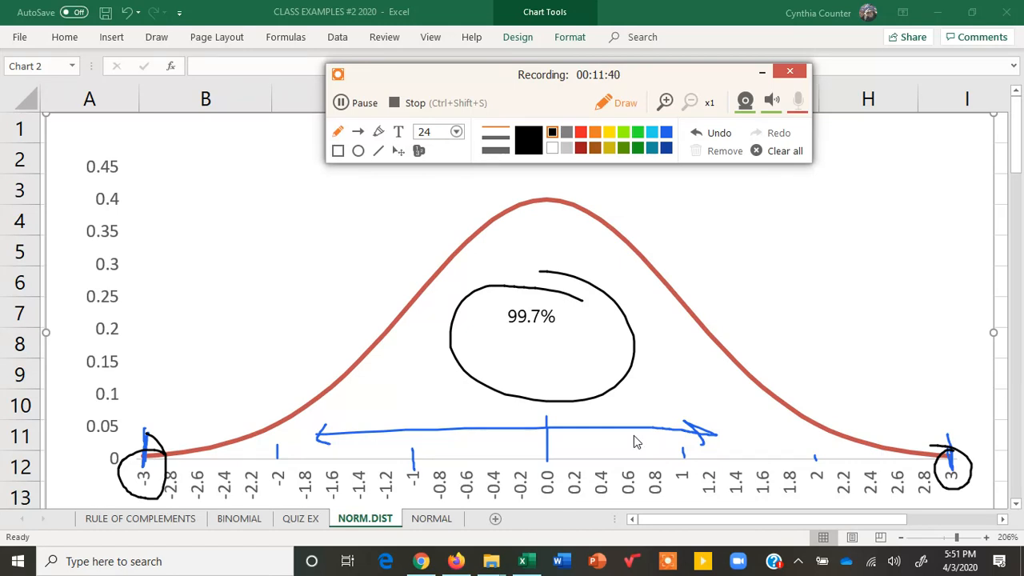
- Draw black vertical lines at -2 and 2, with arrows pointing down to the tail areas beyond them
left_click_drag(810, 375, 817, 448)
left_click_drag(284, 362, 279, 473)
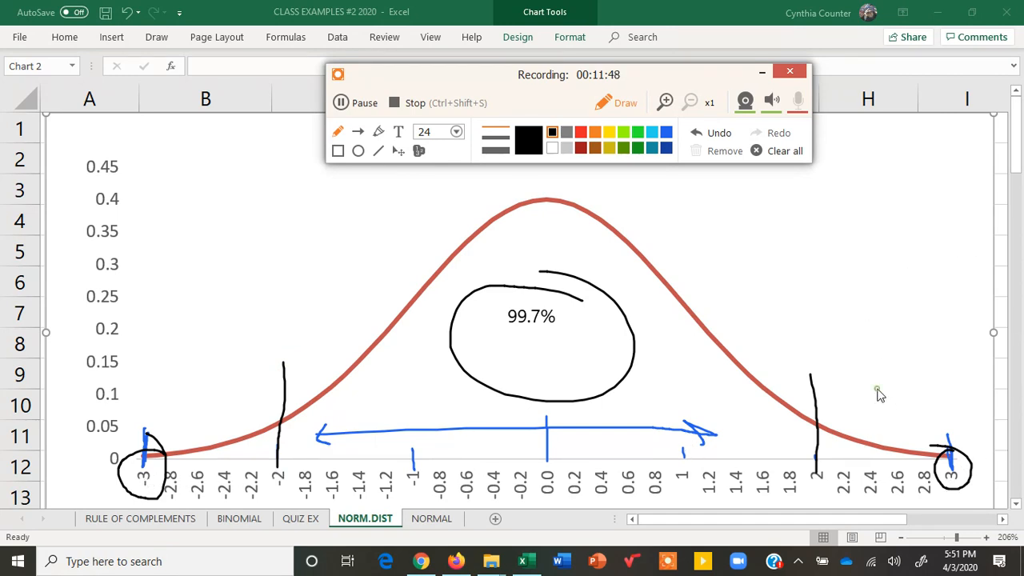
mouse_move(878, 392)
left_mouse_down()
mouse_move(850, 457)
mouse_move(889, 445)
left_mouse_up()
mouse_move(225, 351)
left_mouse_down()
mouse_move(240, 450)
mouse_move(257, 421)
left_mouse_up()
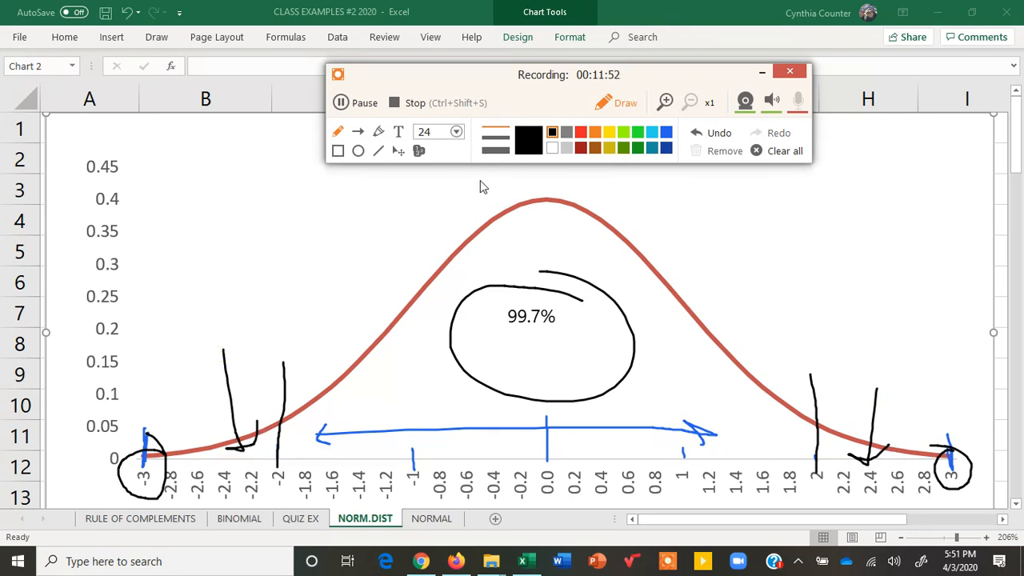
- Add the text labels "unusual" and "unlikely" above the arrow at the curve's negative tail
left_click(397, 133)
left_click(194, 316)
type("nusual")
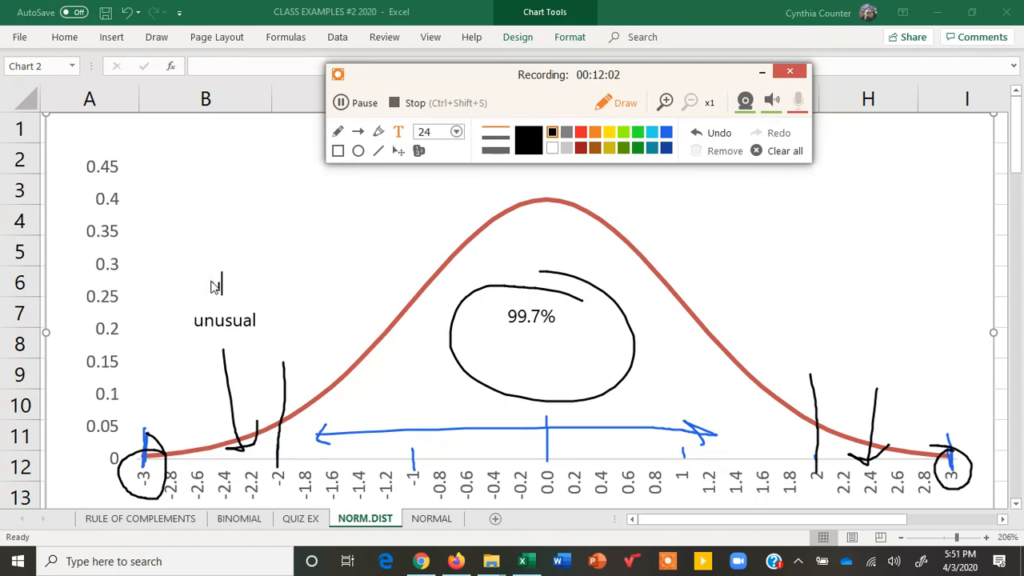
type("unlikely")
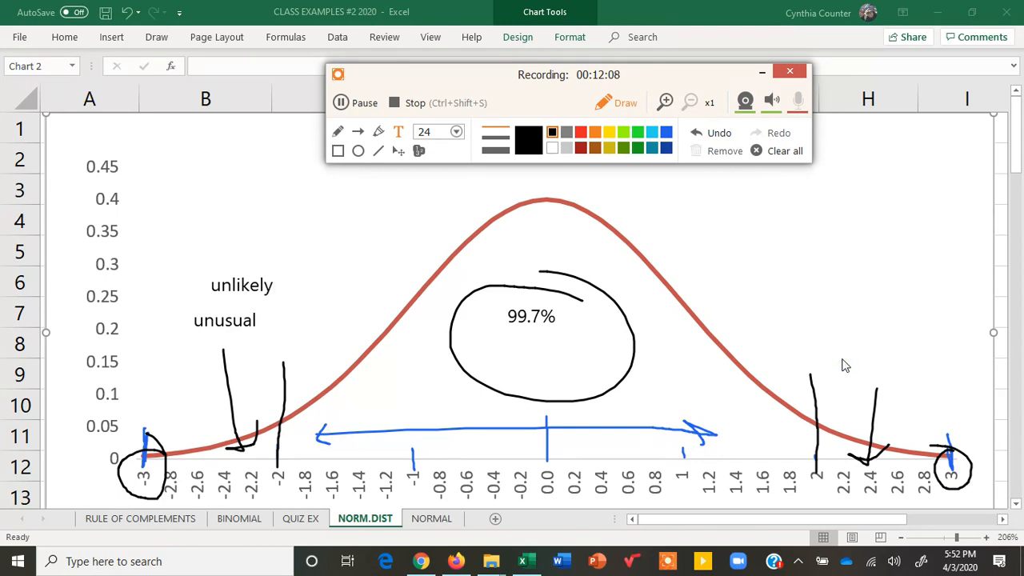
- Add the text labels "unusual" and "unlikely" above the arrow at the curve's positive tail
type("unusual")
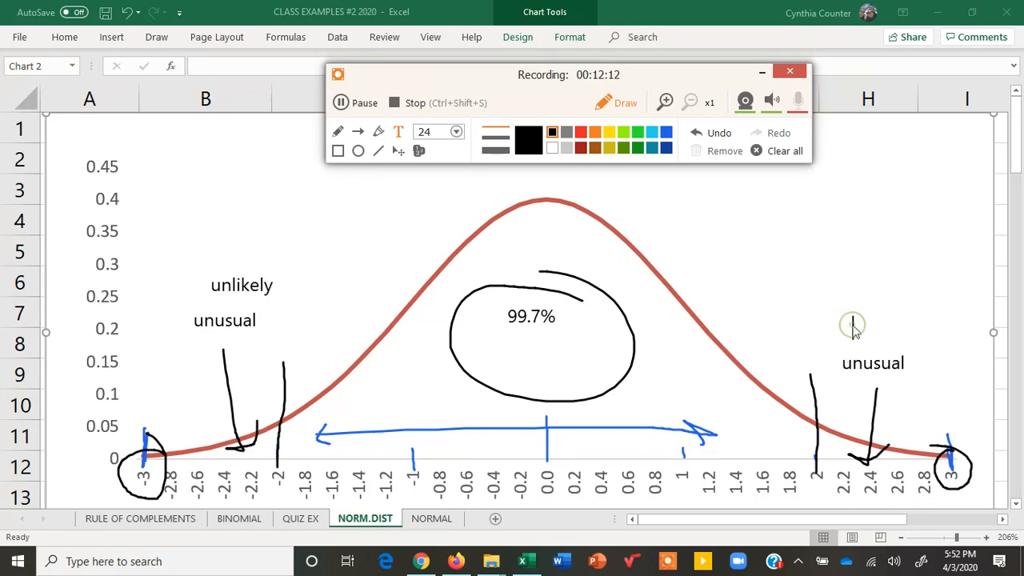
left_click(855, 331)
type("unlikelhy")
key("BackSpace")
key("BackSpace")
- Add the text "usual" with "LIKELY" on a second line below the 99.7% label
type("usual ")
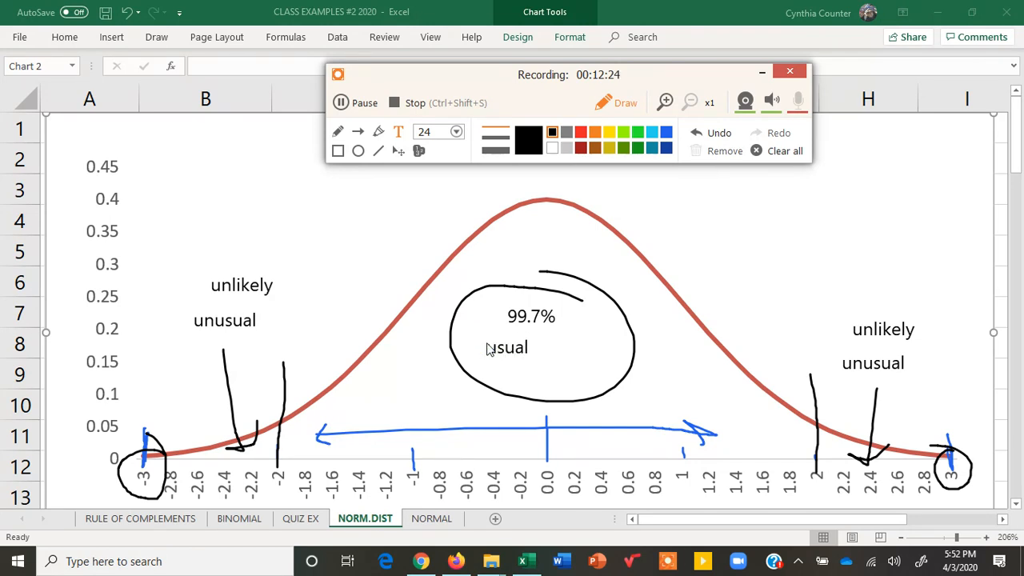
type("LIKELY")
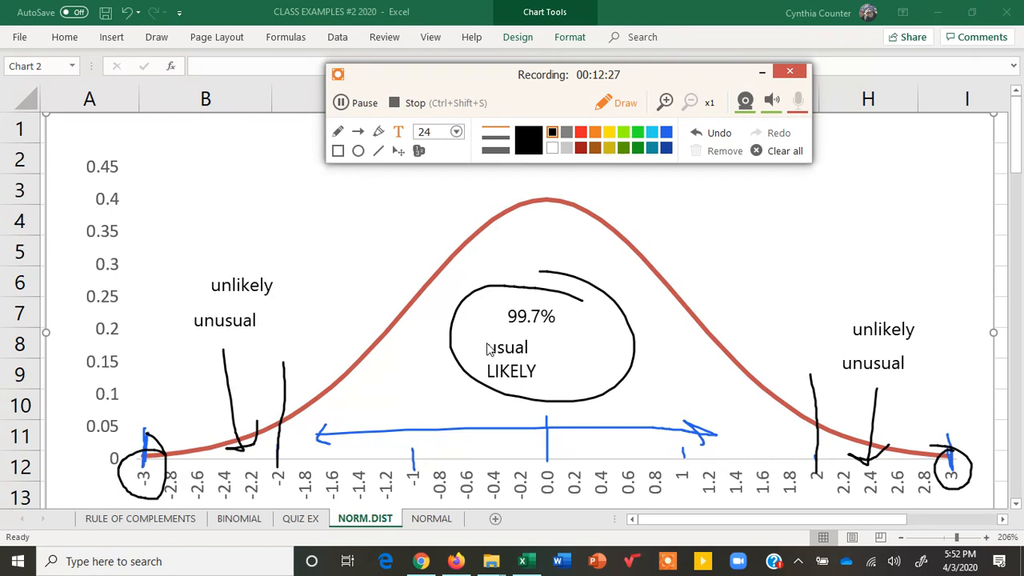
left_click(565, 349)
- Circle the LIKELY label and both unlikely labels in black freehand
left_click(337, 131)
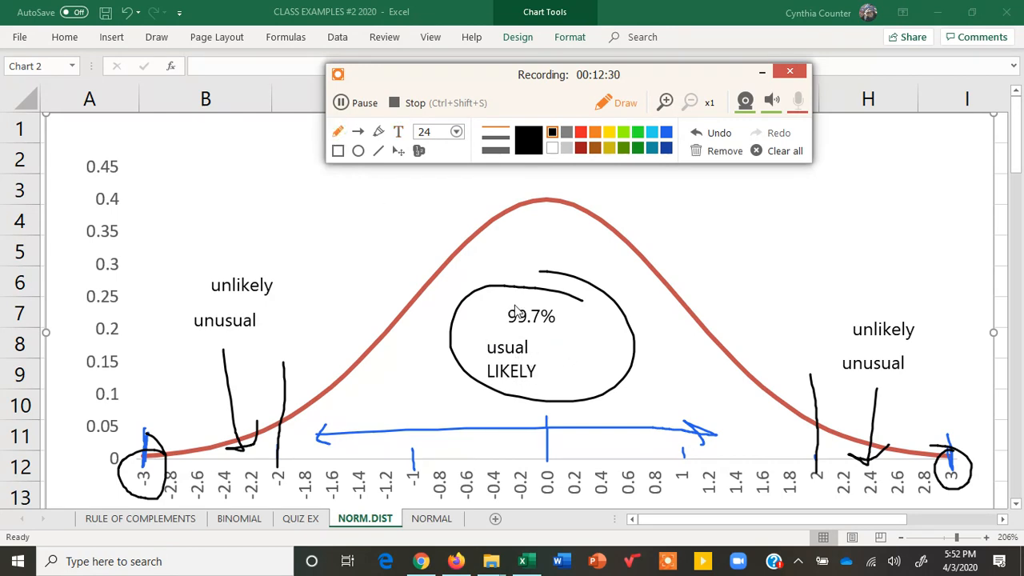
mouse_move(549, 362)
left_mouse_down()
mouse_move(524, 352)
mouse_move(469, 381)
mouse_move(599, 373)
mouse_move(549, 362)
left_mouse_up()
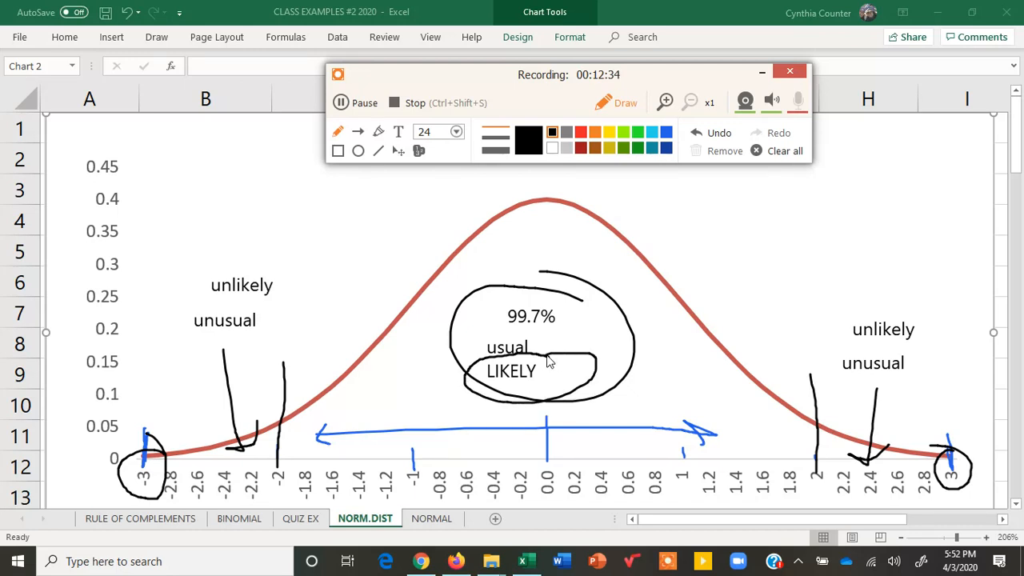
mouse_move(291, 281)
left_mouse_down()
mouse_move(218, 259)
mouse_move(249, 300)
mouse_move(304, 274)
left_mouse_up()
mouse_move(916, 302)
left_mouse_down()
mouse_move(843, 307)
mouse_move(906, 336)
mouse_move(887, 287)
left_mouse_up()
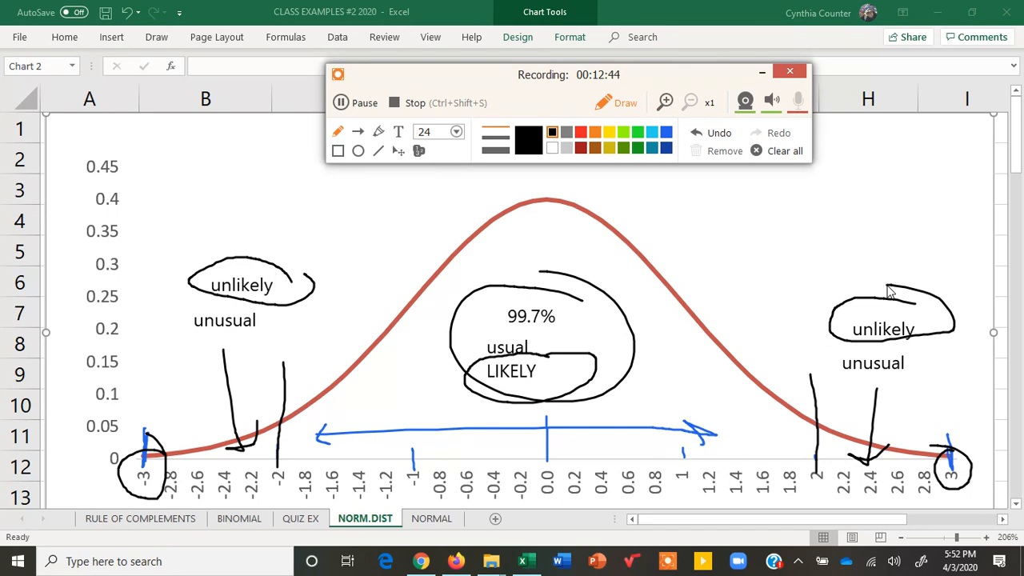
- Clear all annotations, then draw black vertical lines at -3 and 3 with arrows pointing to the areas beyond them
left_click(782, 157)
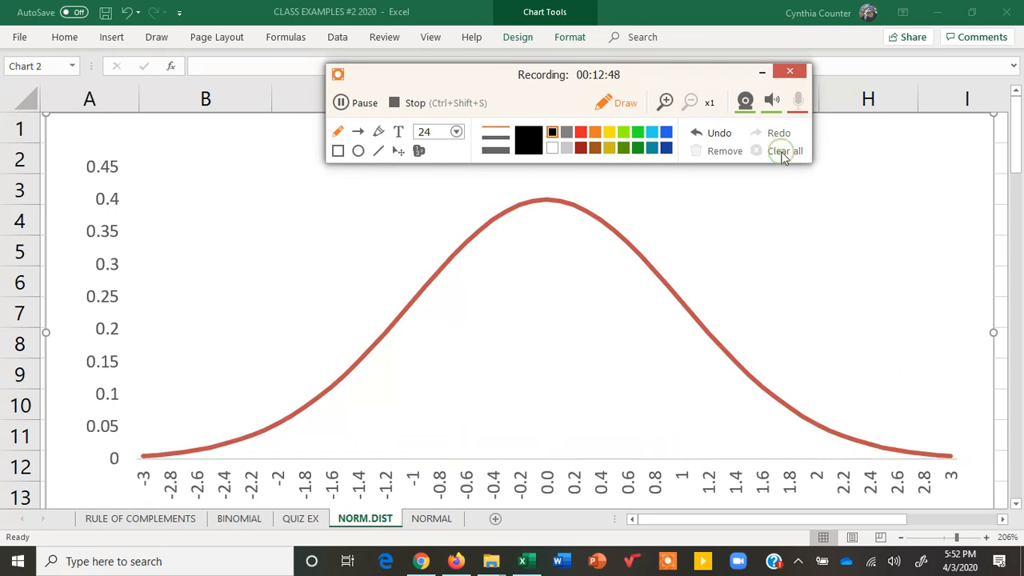
mouse_move(950, 479)
left_mouse_down()
mouse_move(952, 428)
mouse_move(968, 418)
mouse_move(964, 457)
mouse_move(979, 453)
left_mouse_up()
left_click_drag(140, 422, 138, 453)
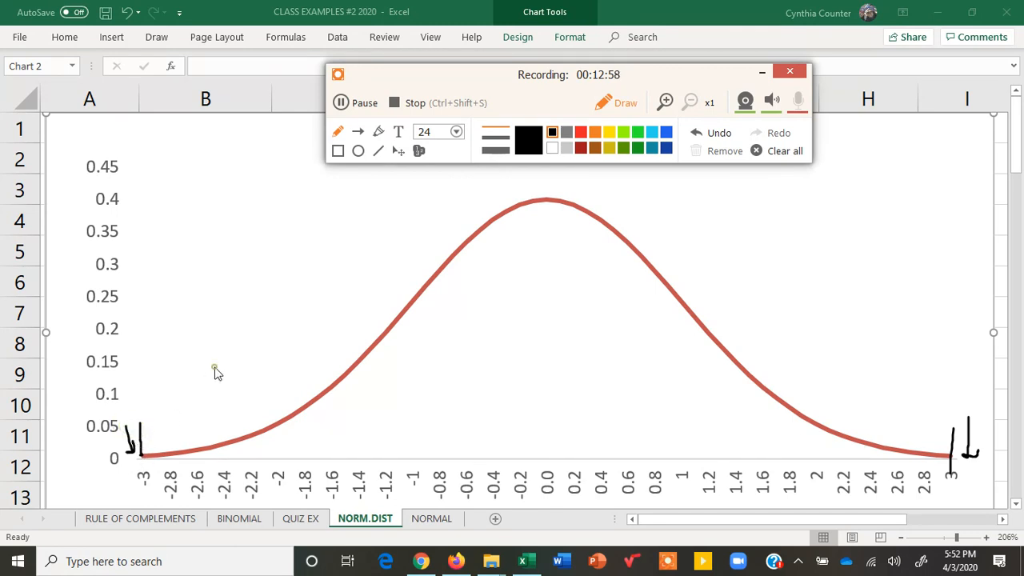
left_click_drag(125, 422, 196, 350)
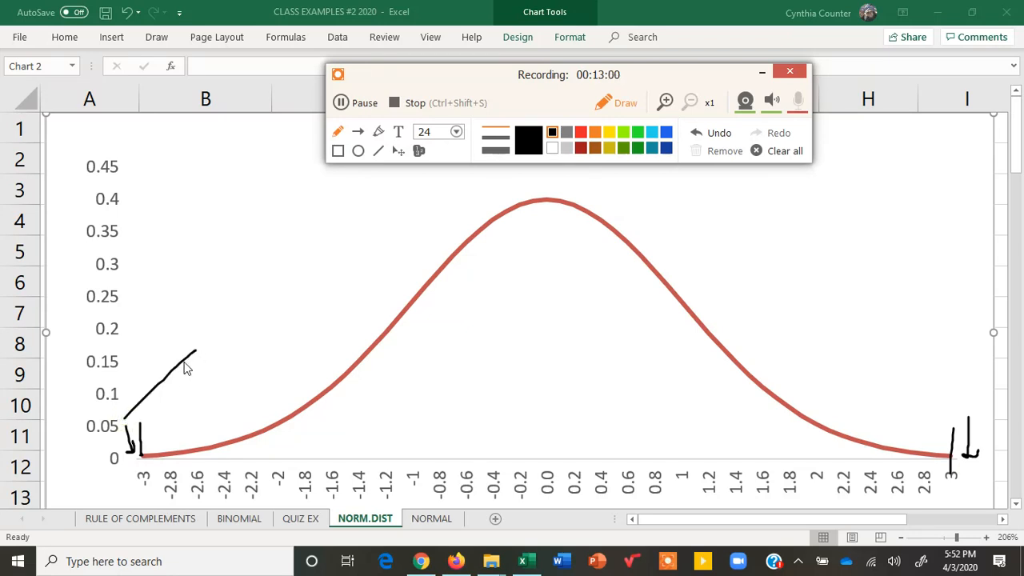
mouse_move(127, 392)
left_mouse_down()
mouse_move(122, 416)
mouse_move(132, 428)
left_mouse_up()
mouse_move(936, 373)
left_mouse_down()
mouse_move(960, 432)
mouse_move(965, 423)
left_mouse_up()
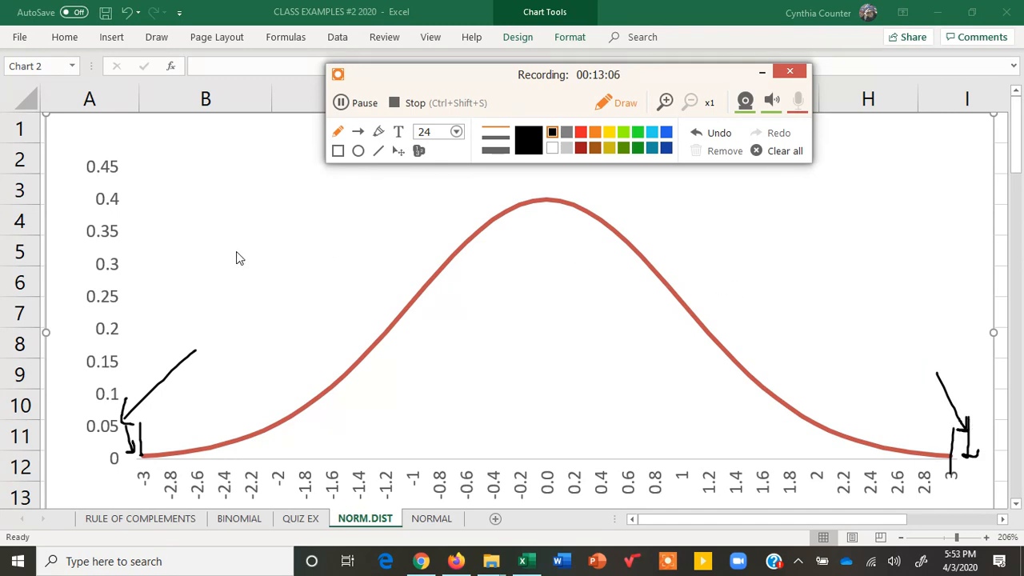
- Add the black text label "OUTLIERS" above the curve's negative tail
left_click(397, 131)
left_click(219, 256)
type("OUTLIERS")
- Clear the drawn annotations, put the drawing toolbar away and try to move the leftover OUTLIERS label
left_click(784, 153)
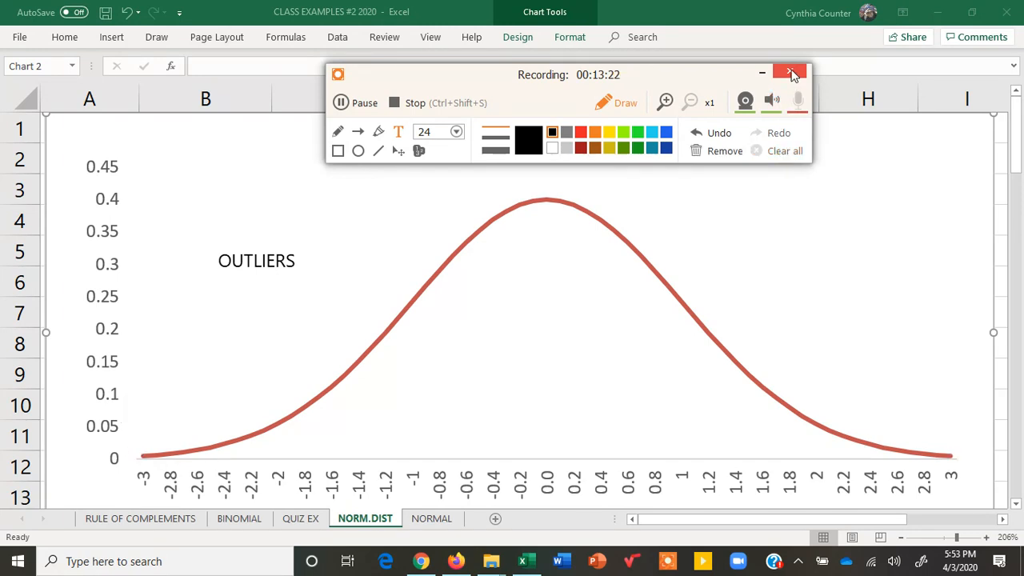
left_click(763, 73)
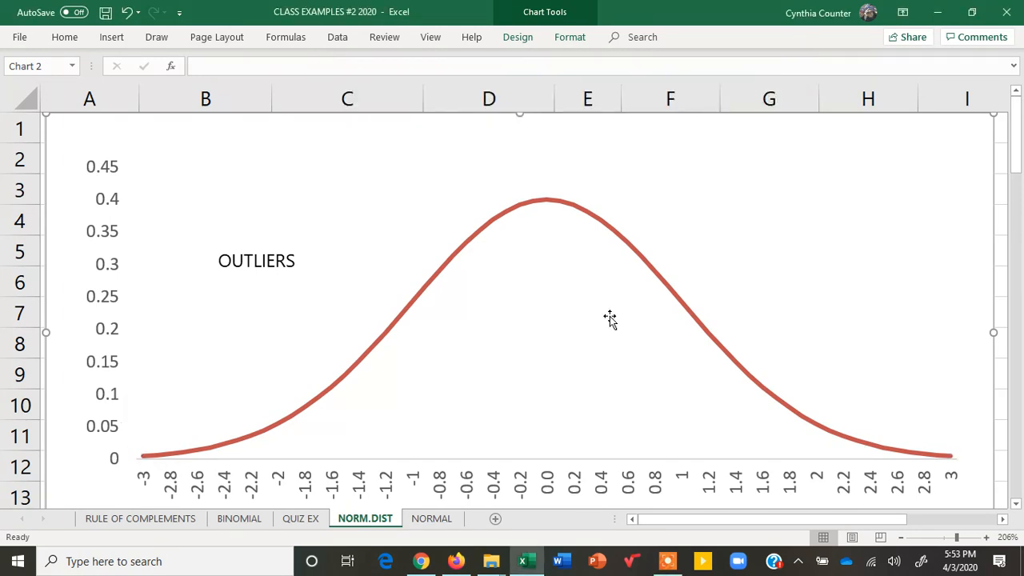
left_click(288, 269)
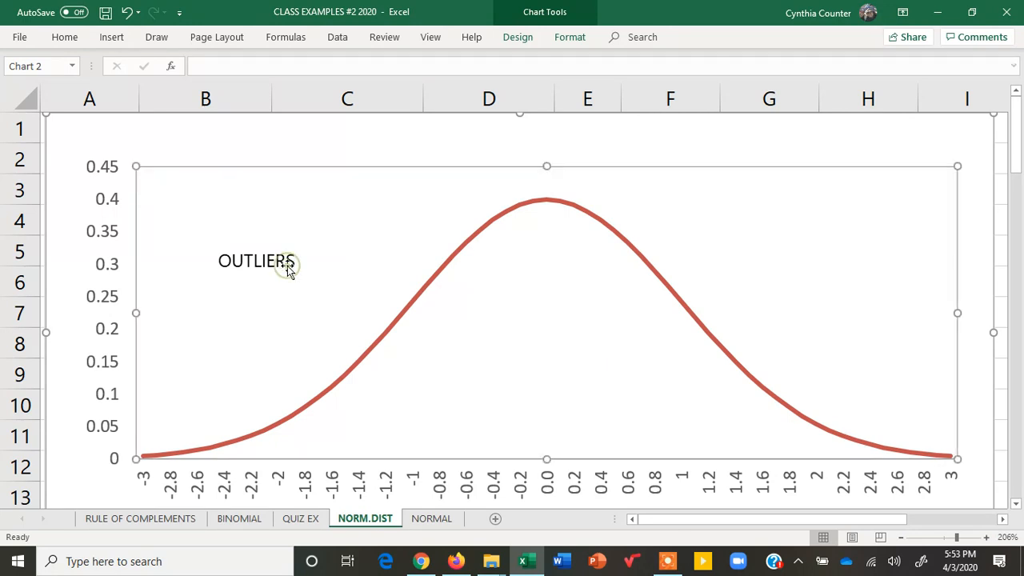
left_click_drag(302, 261, 201, 269)
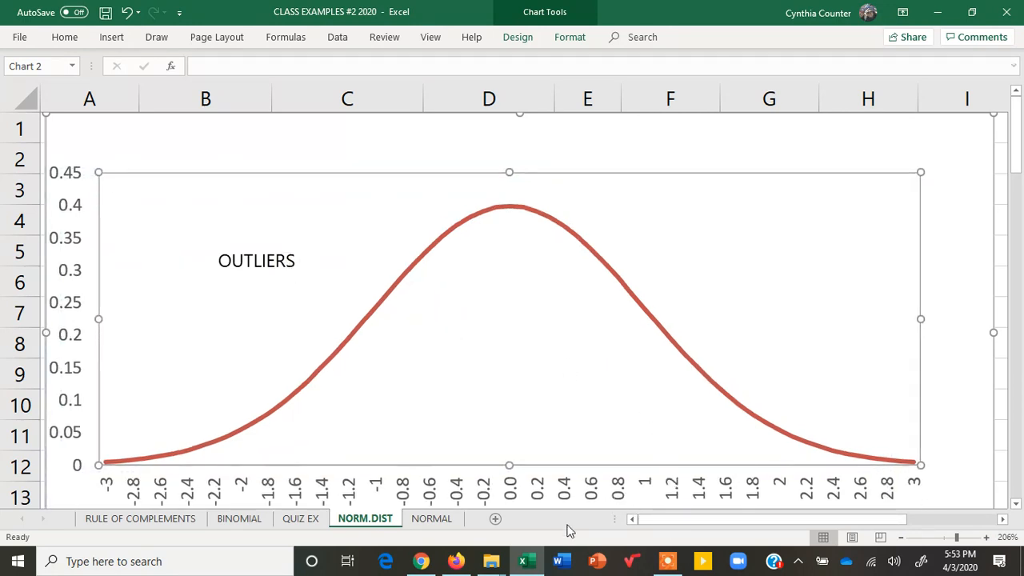
- Switch to the NORMAL sheet and fill the #16 z-score in cell F49 with yellow
left_click(432, 518)
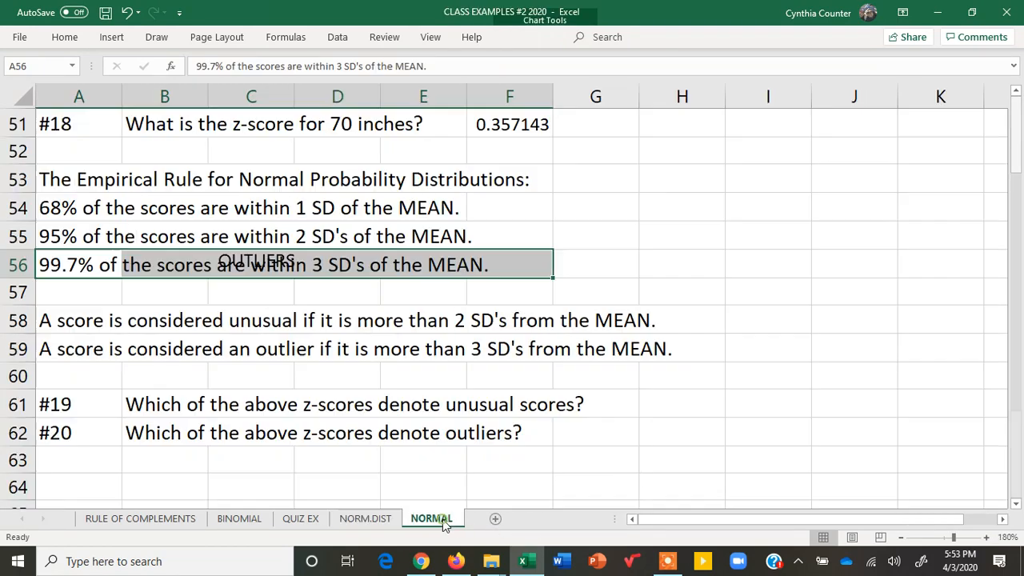
left_click(496, 453)
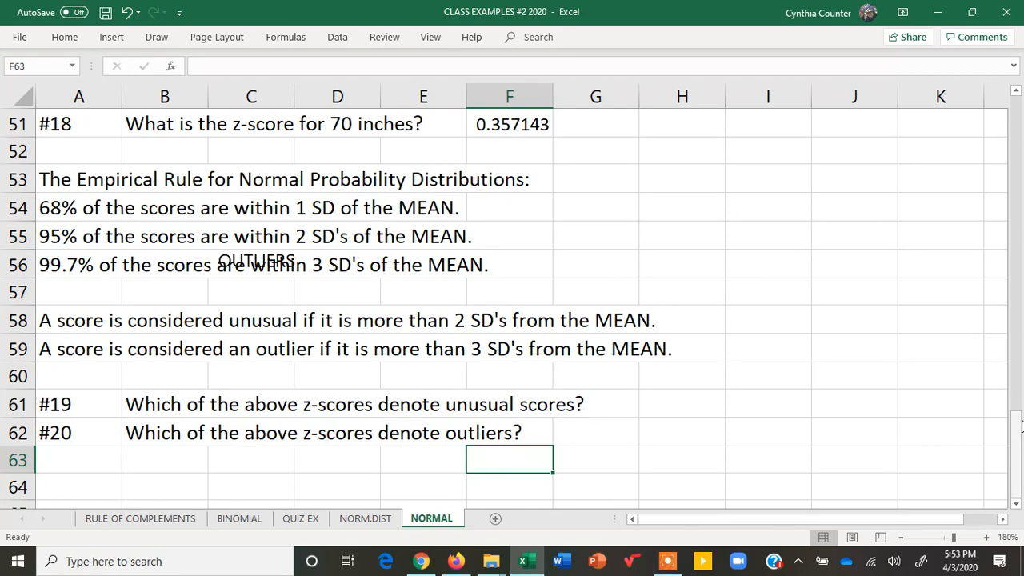
left_click_drag(1020, 440, 1020, 392)
left_click(522, 289)
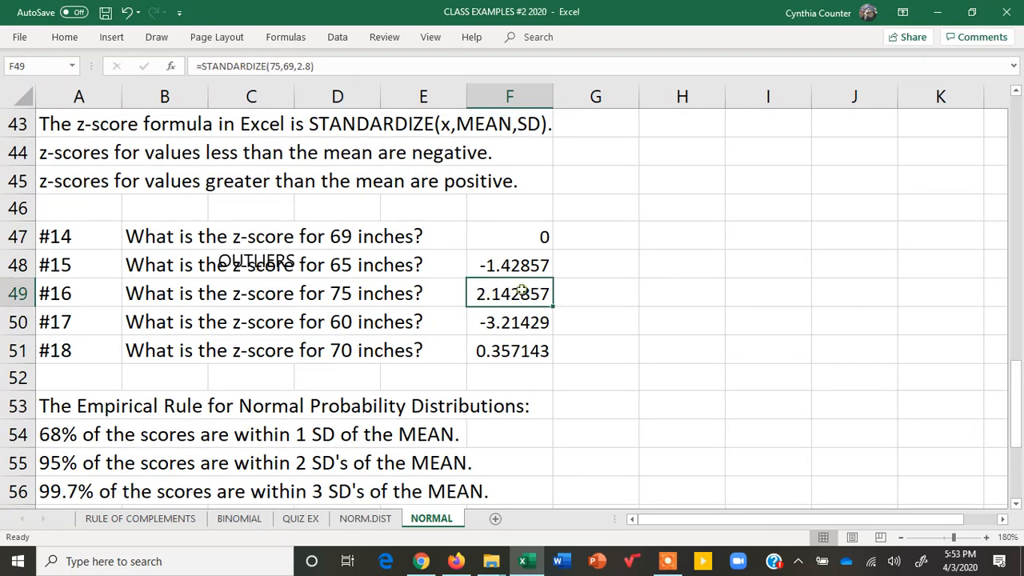
left_click(66, 38)
left_click(180, 90)
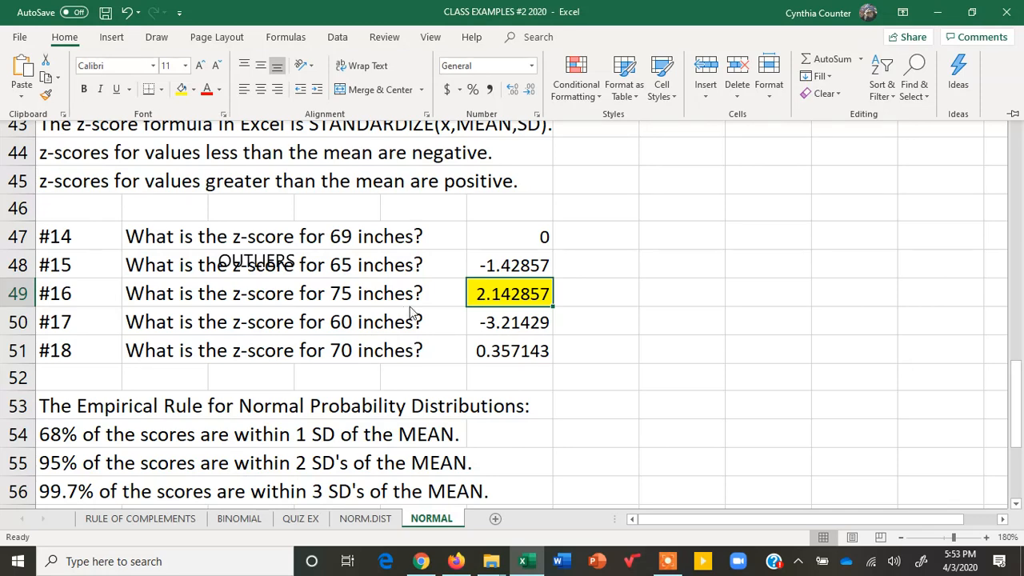
- Fill the #17 z-score in cell F50 with yellow
left_click(495, 328)
left_click(495, 324)
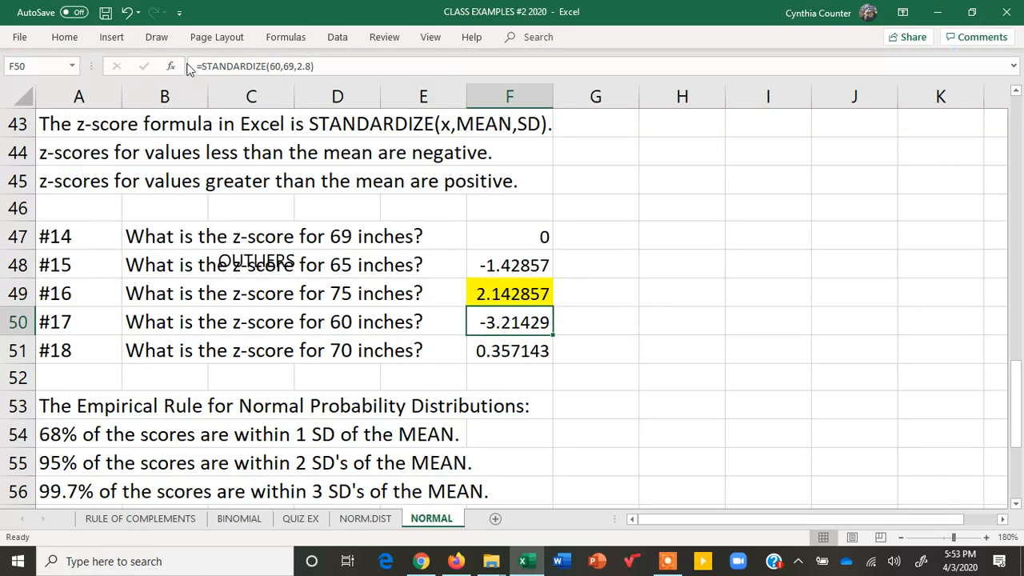
left_click(67, 40)
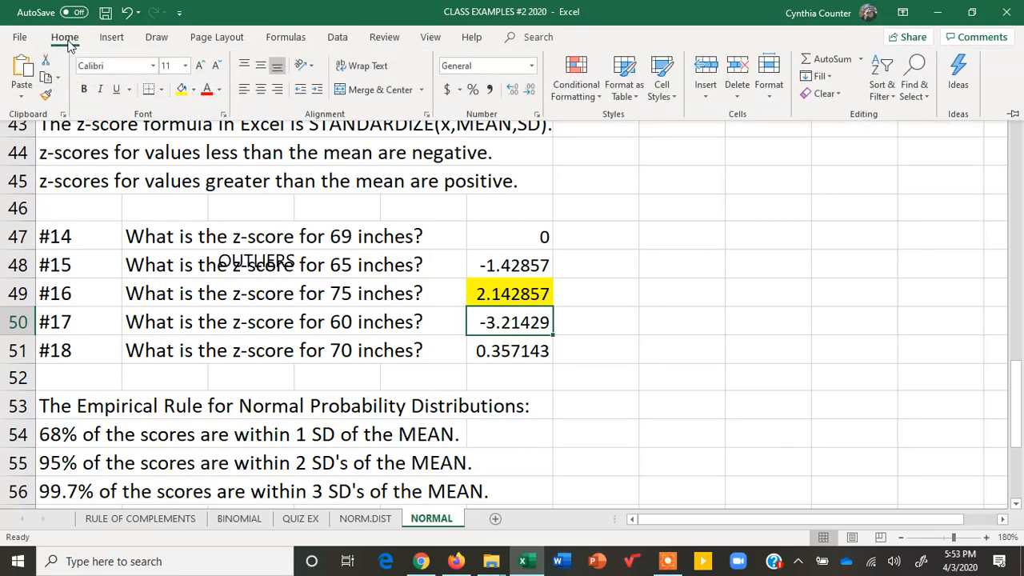
left_click(181, 90)
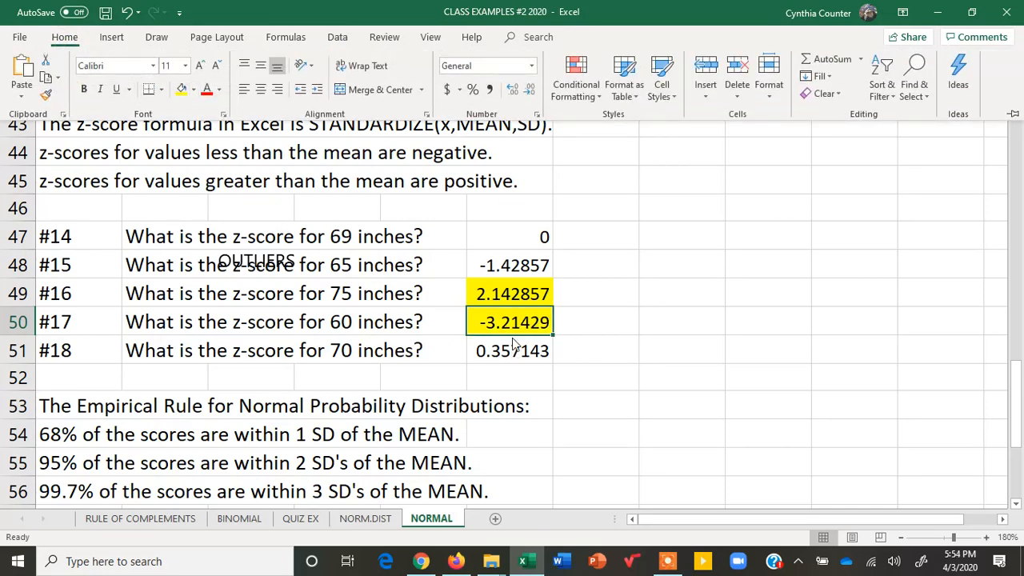
- Label the #16 and #17 z-scores as UNUSUAL in cells G49 and G50
left_click(590, 295)
left_click(589, 292)
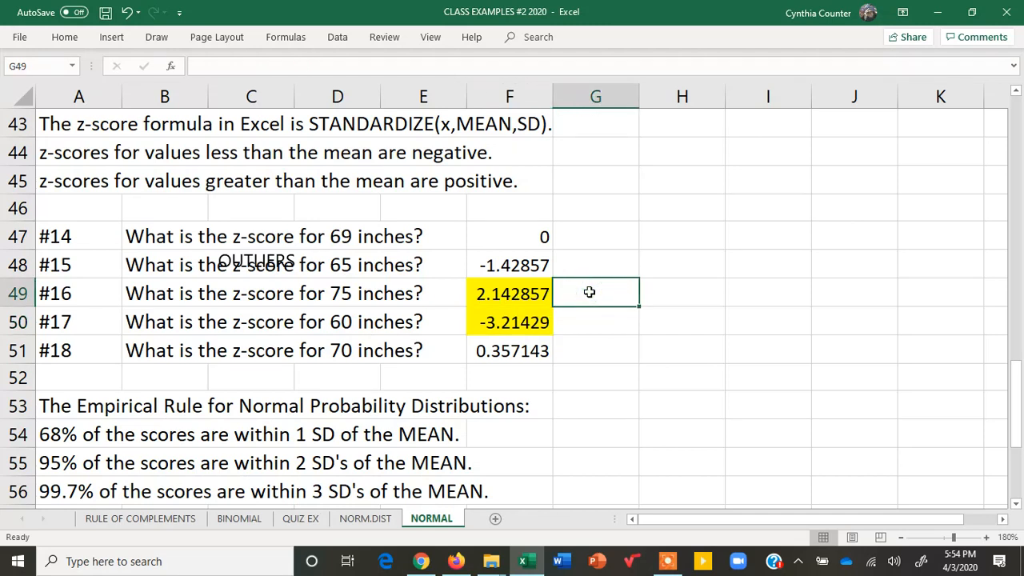
type("UNUSUAL")
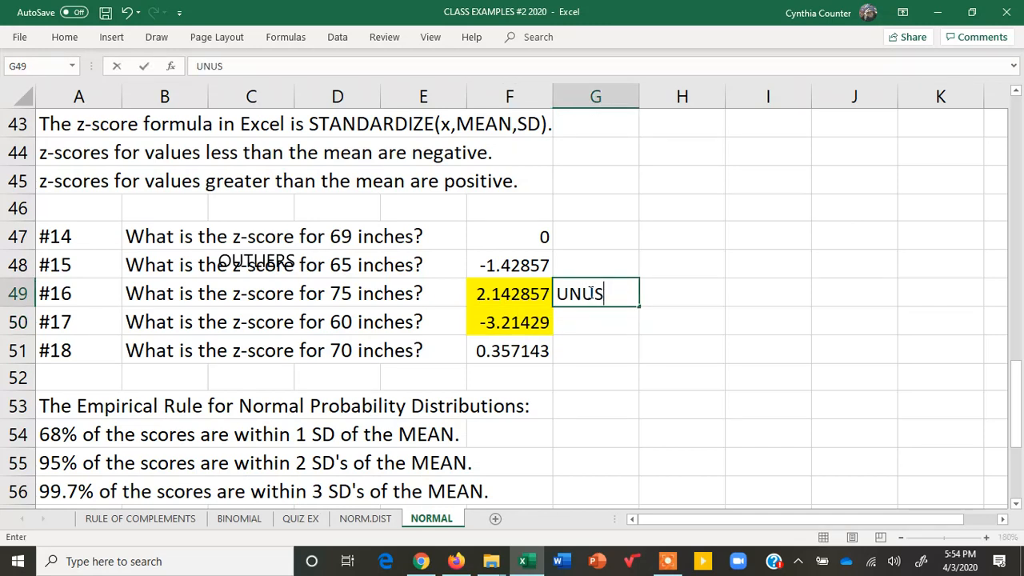
left_click(592, 326)
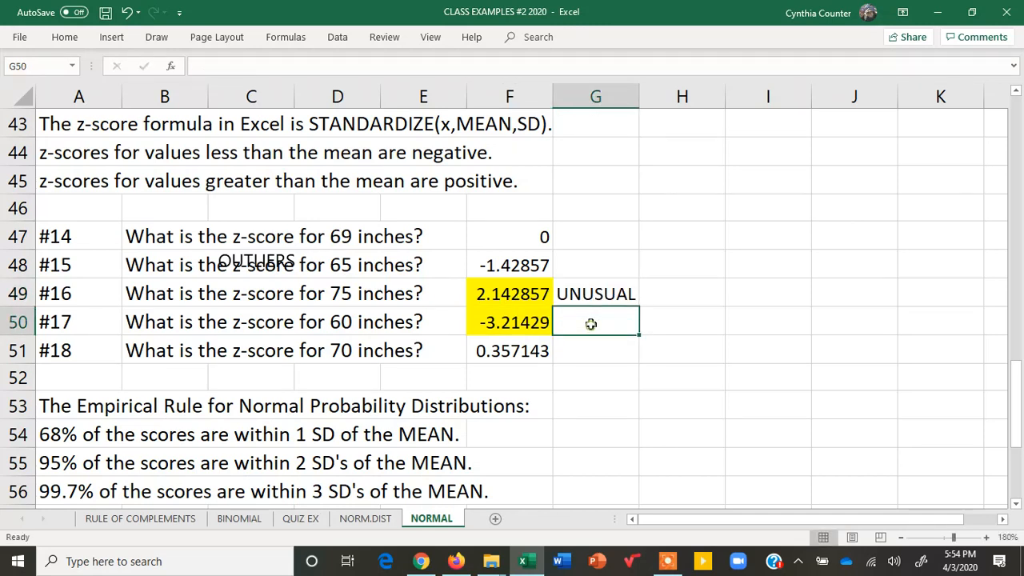
type("UNUS")
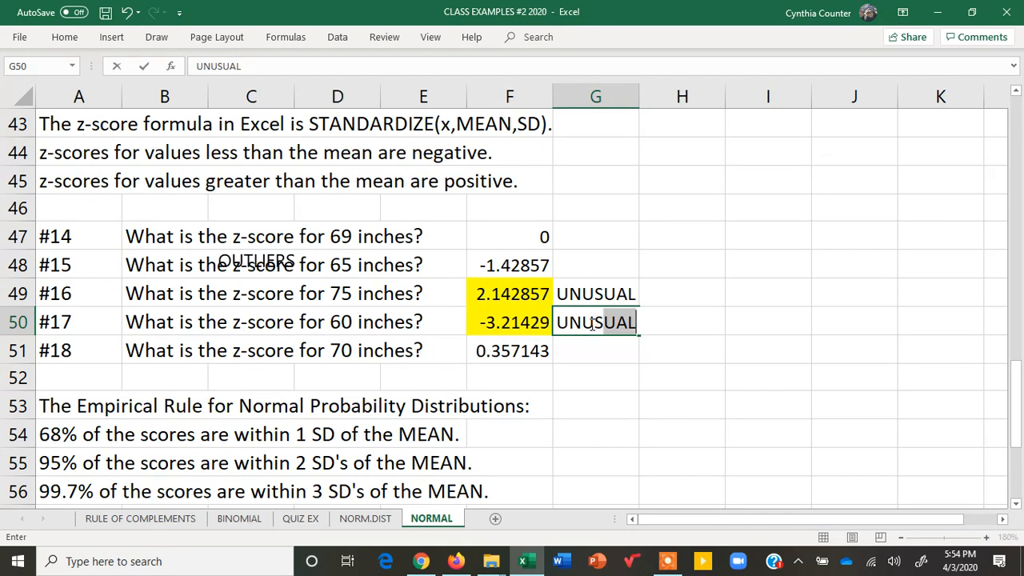
type("UAL")
left_click(504, 325)
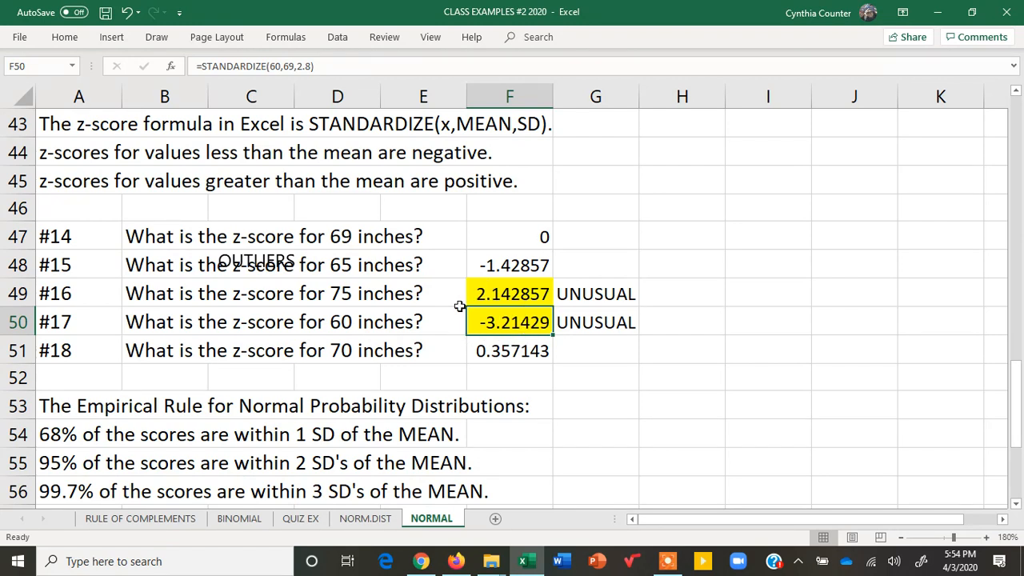
- Enter OUTLIER in cell H50 for the #17 z-score
left_click(681, 319)
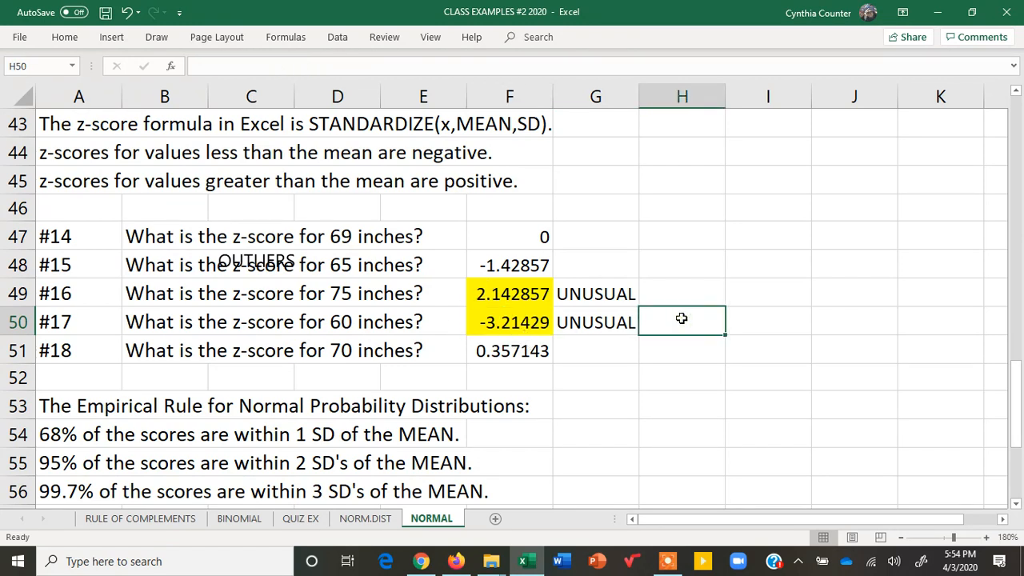
type("OUTLIER")
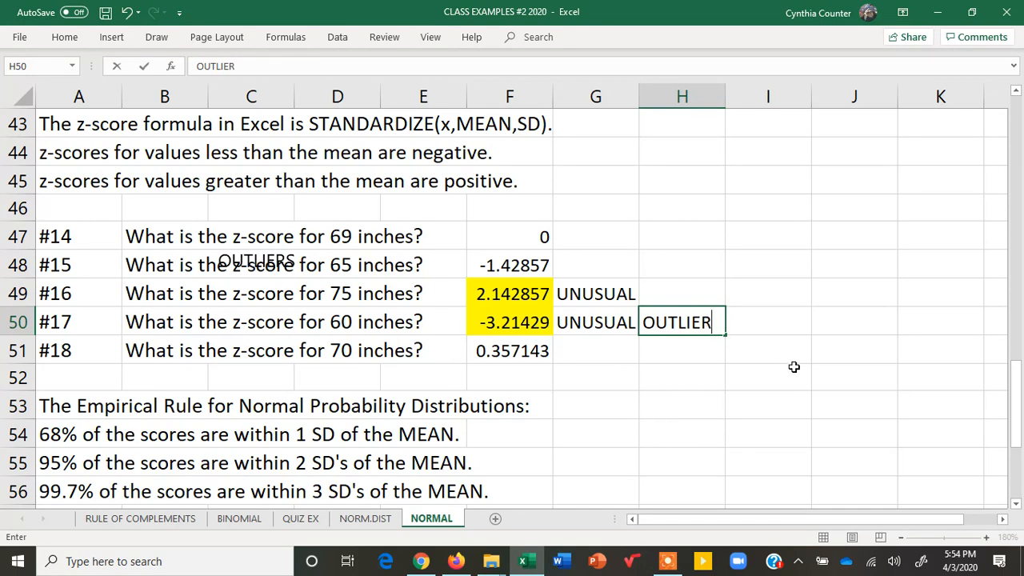
mouse_move(1016, 391)
left_mouse_down()
mouse_move(1020, 477)
mouse_move(1017, 386)
left_mouse_up()
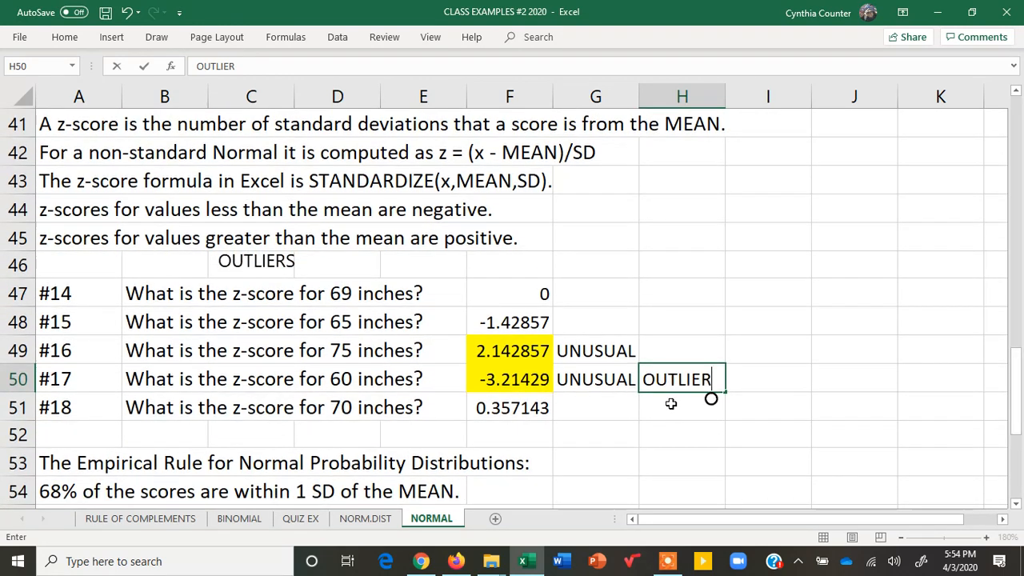
left_click(520, 352)
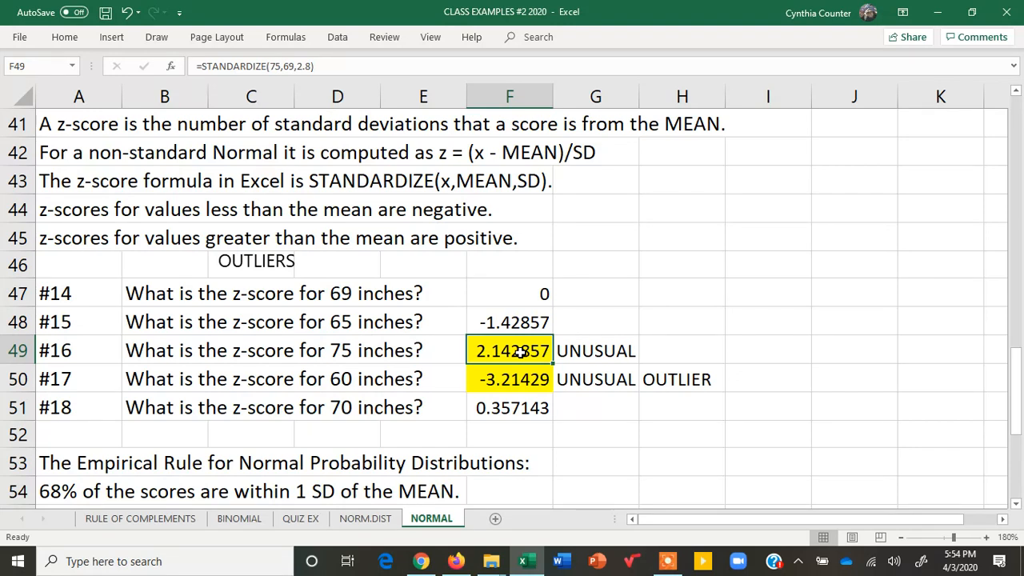
- Enter UNLIKELY in cell H49 for the #16 z-score
left_click(582, 356)
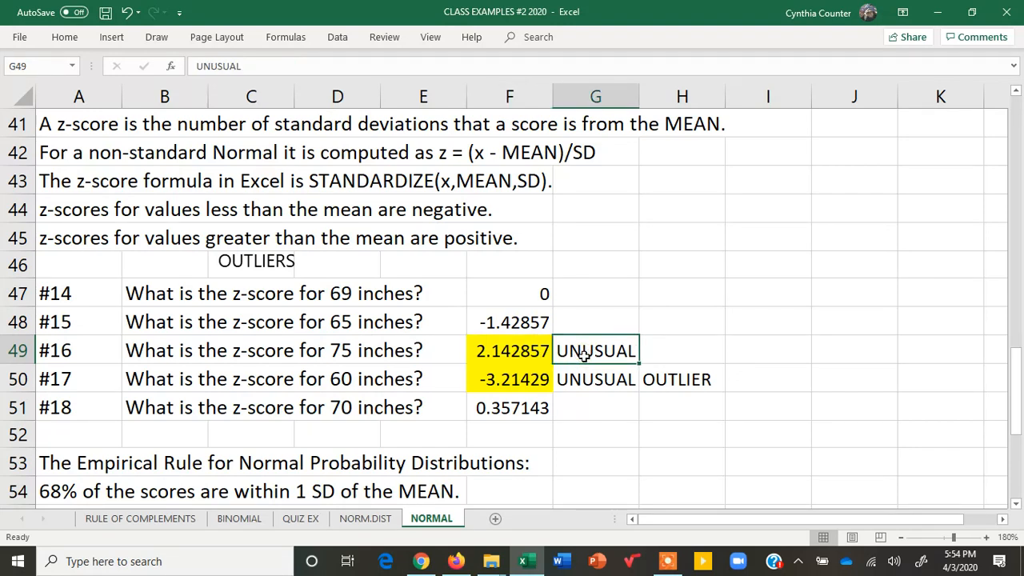
left_click(666, 355)
type("UNLIKELY")
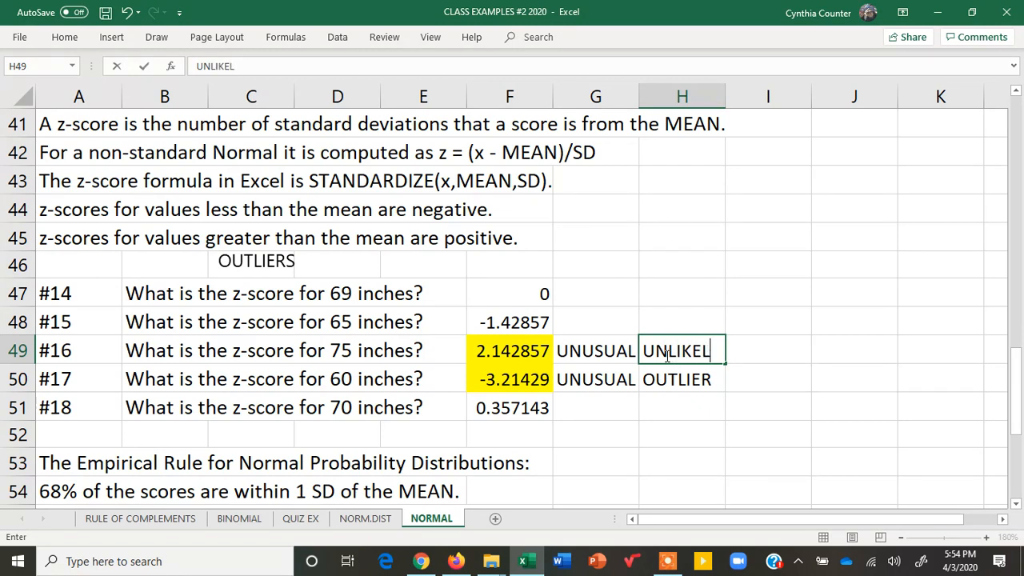
left_click(521, 381)
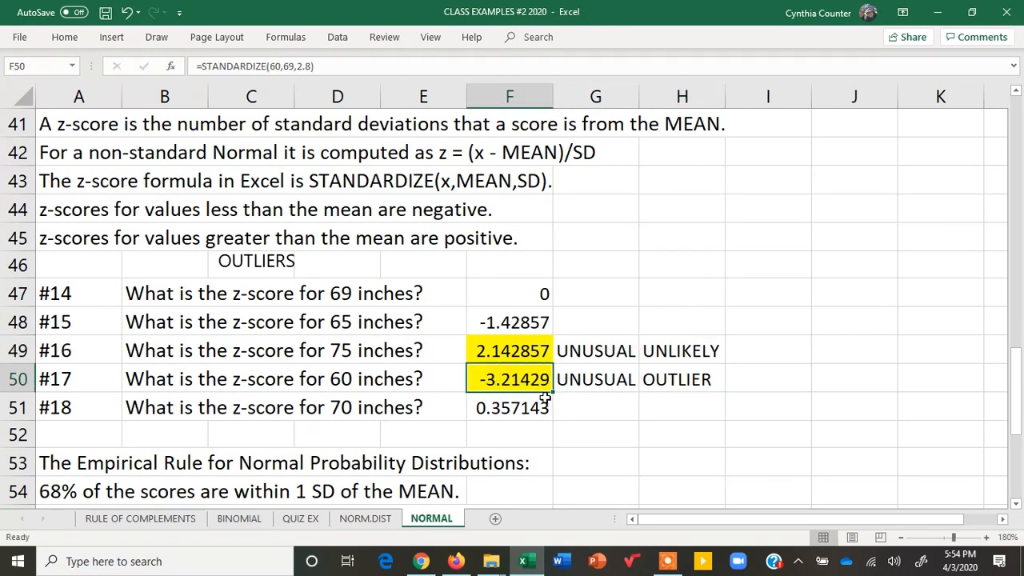
- Make the OUTLIER label in cell H50 bold
left_click(586, 384)
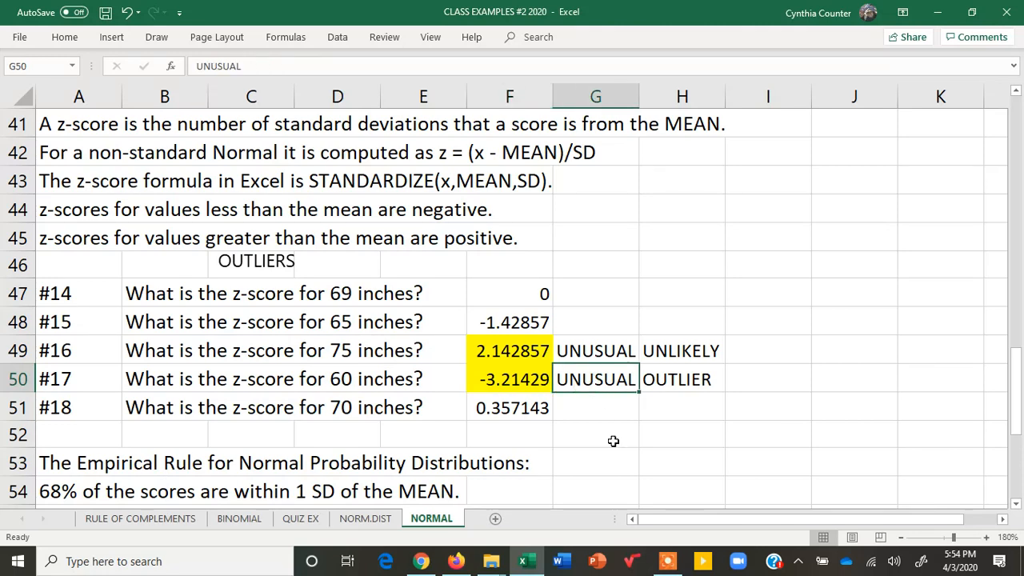
left_click(679, 379)
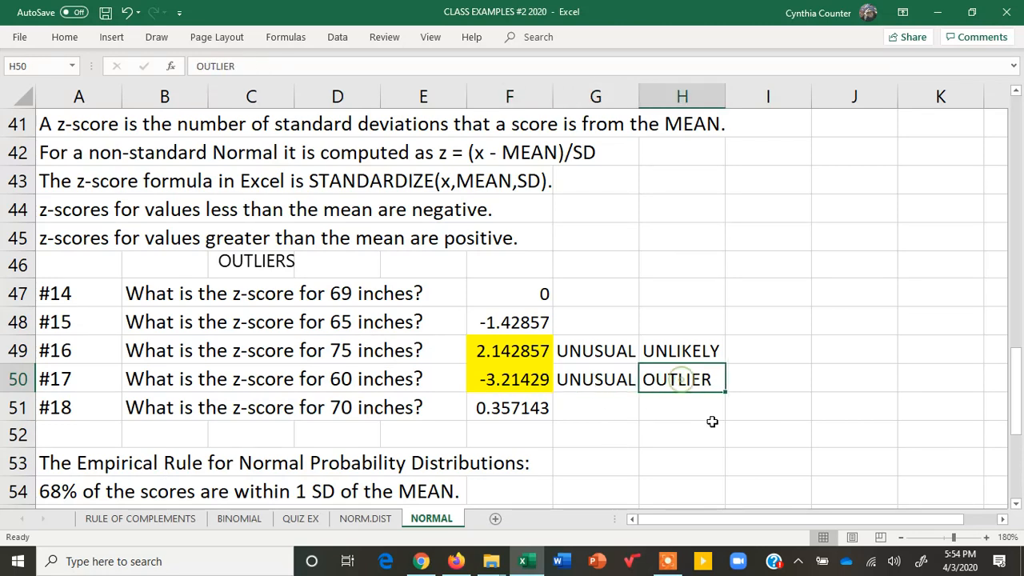
left_click(64, 37)
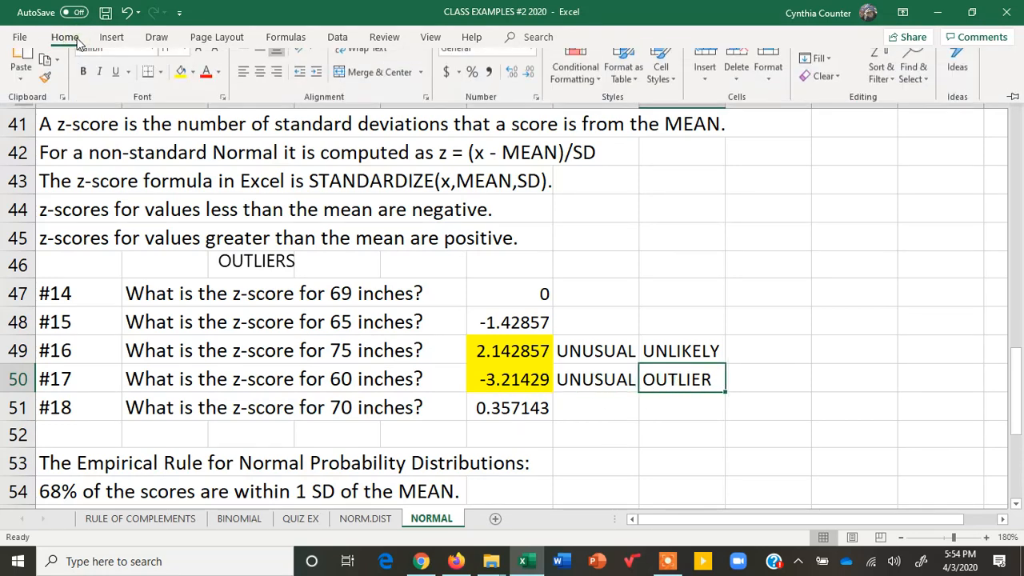
left_click(86, 90)
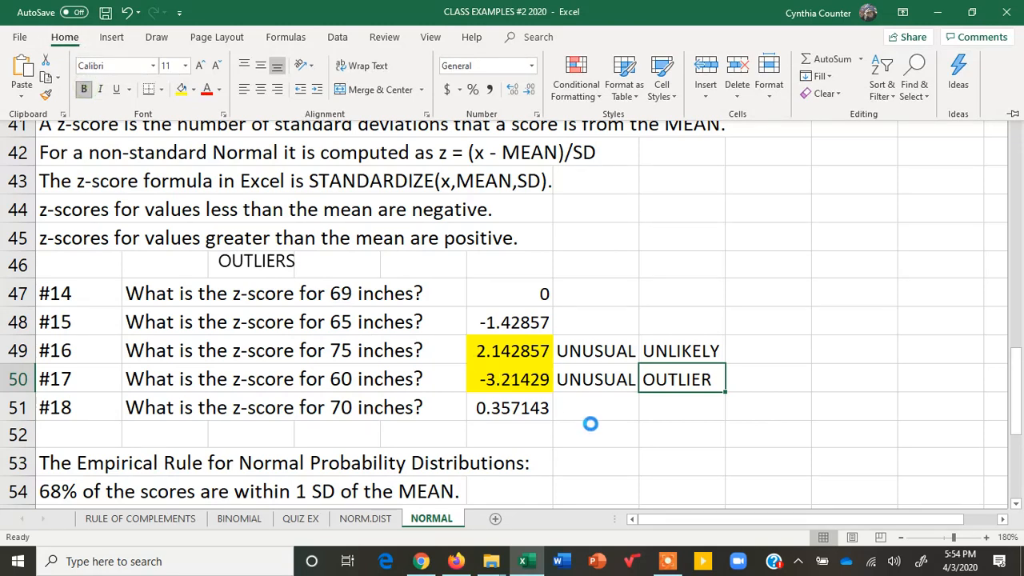
left_click(734, 433)
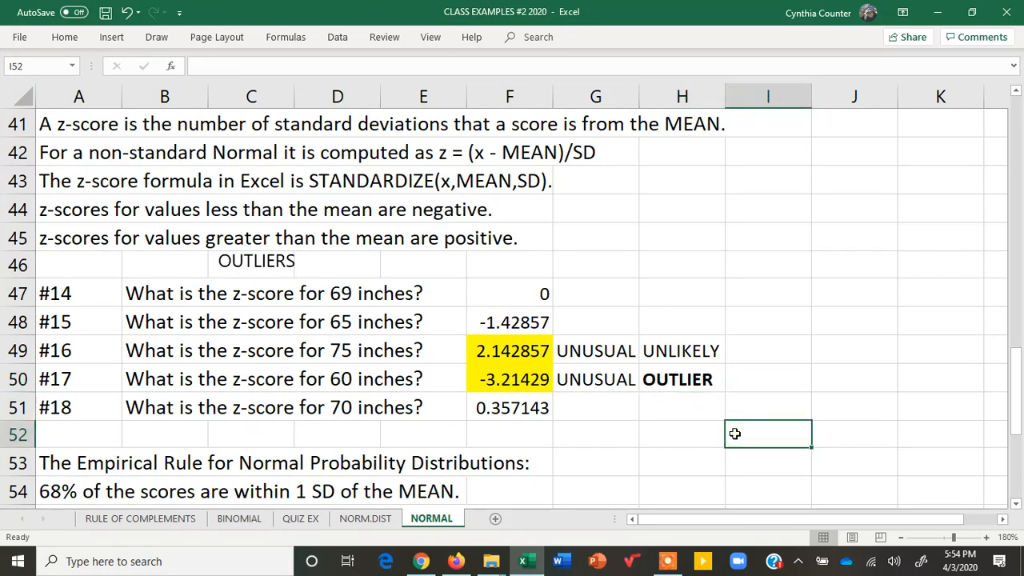
- Review the Empirical Rule and the unusual-score and outlier definitions, and return to the normal curve on the NORM.DIST sheet
left_click_drag(1019, 370, 1021, 392)
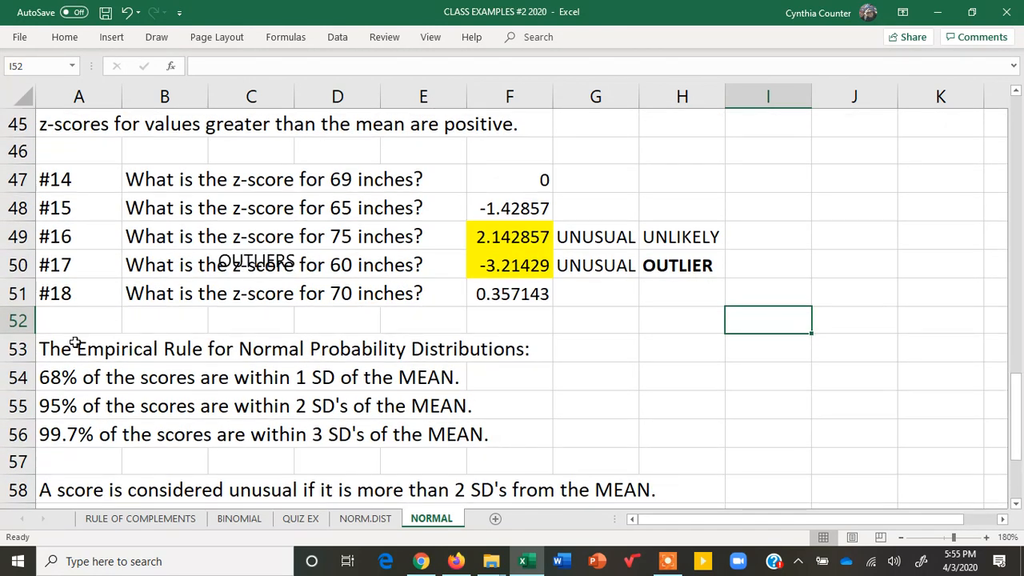
left_click_drag(50, 349, 501, 350)
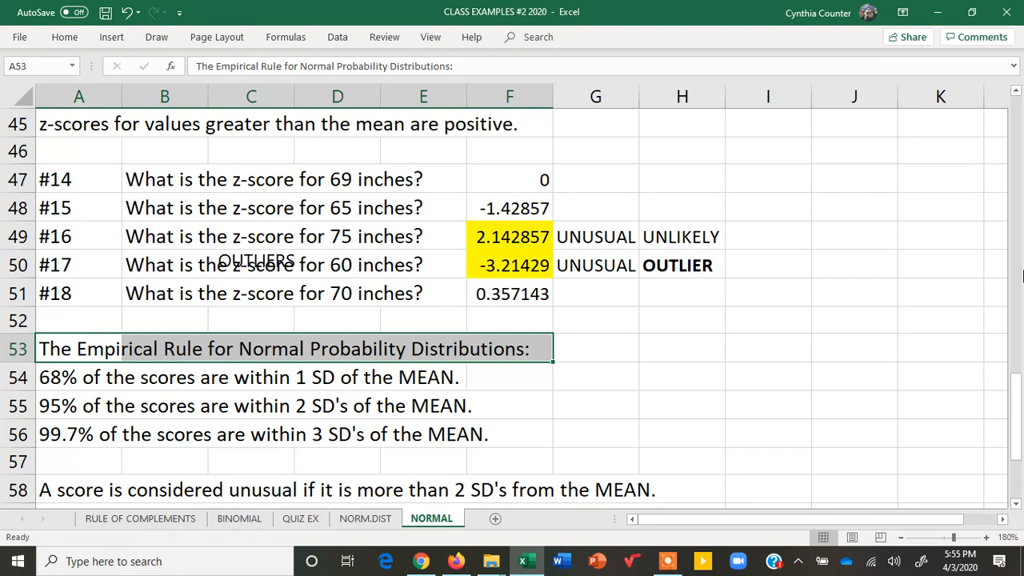
left_click_drag(1016, 370, 1016, 382)
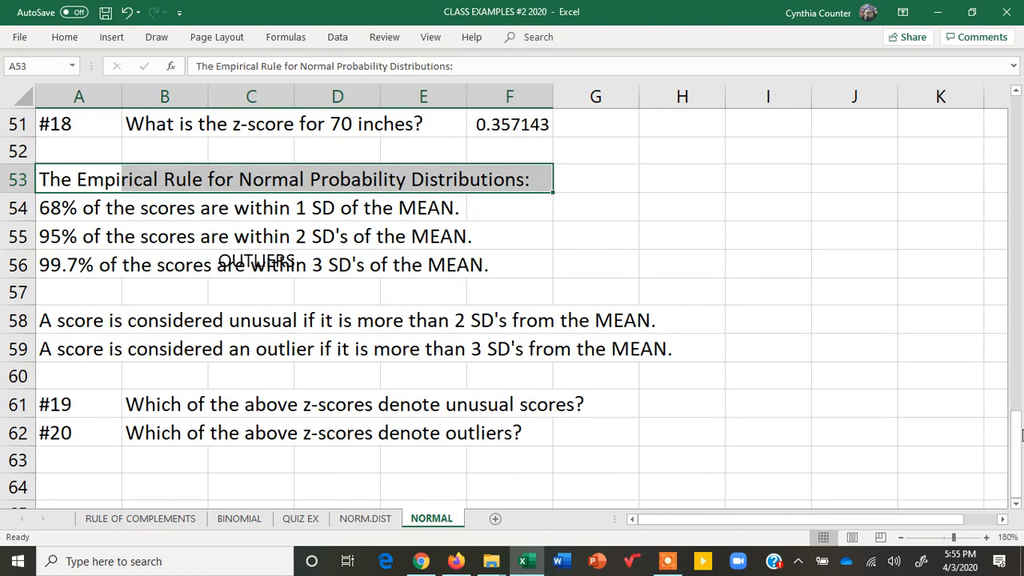
left_click(366, 518)
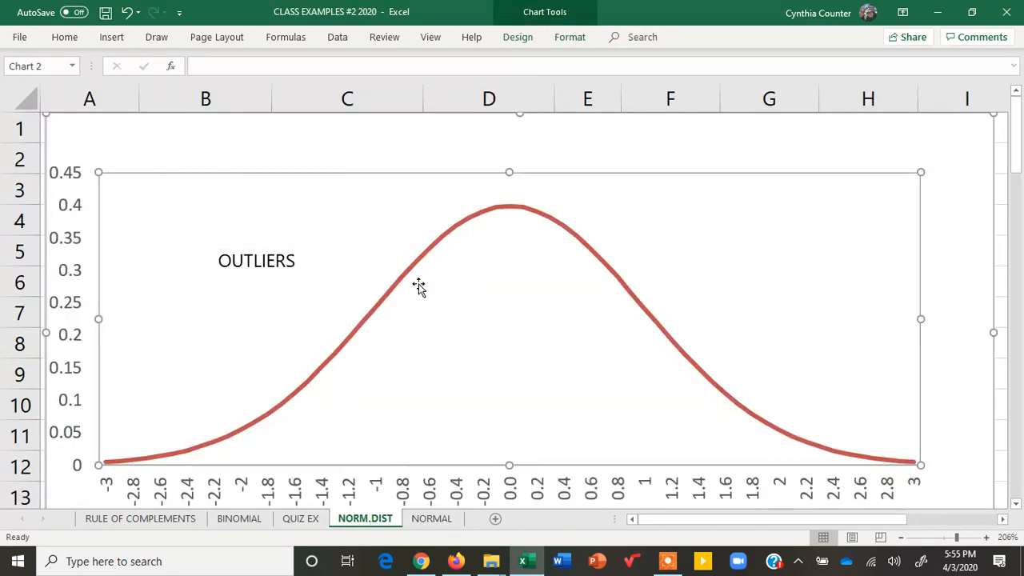